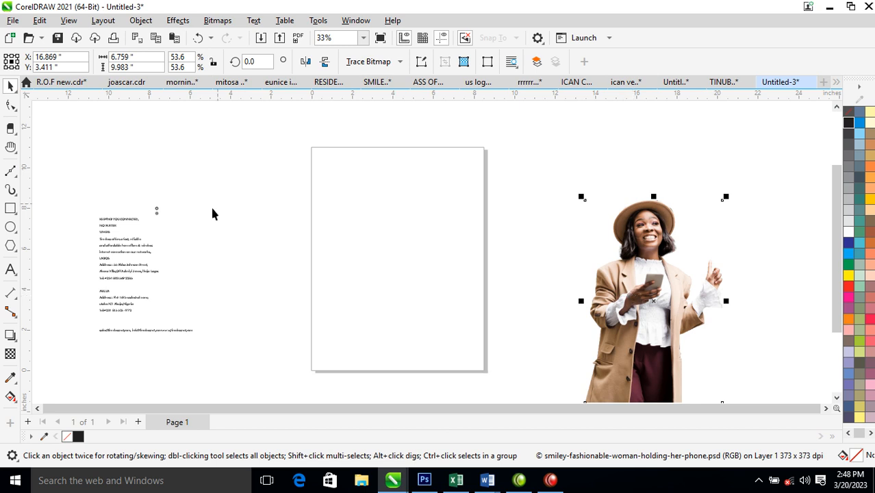
Set the document's page size to A4.
{"action": "left_click", "coordinate": [172, 168]}
{"action": "left_click", "coordinate": [99, 61]}
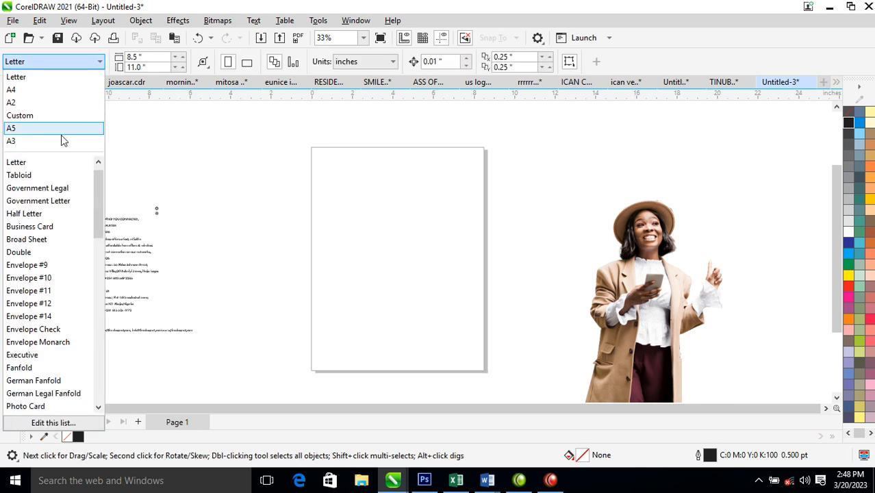
{"action": "left_click", "coordinate": [12, 90]}
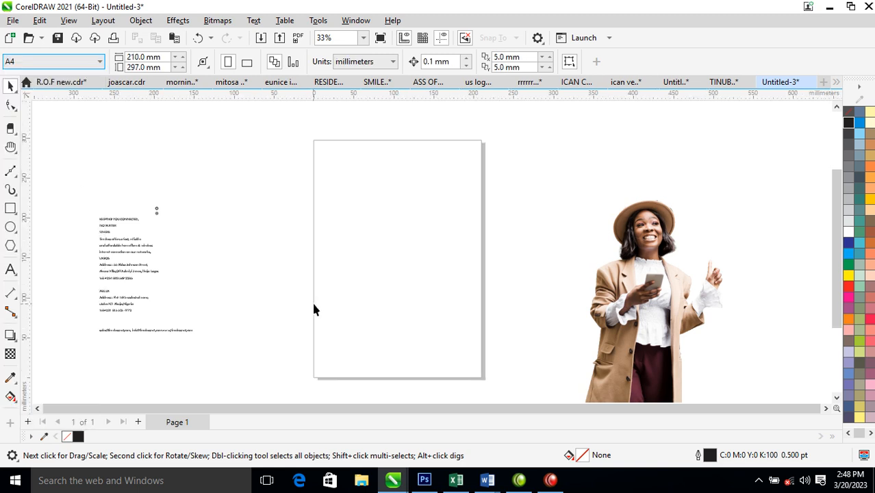
Draw a rectangle about 209 x 291 mm covering the page and centre it on the page.
{"action": "left_click", "coordinate": [11, 208]}
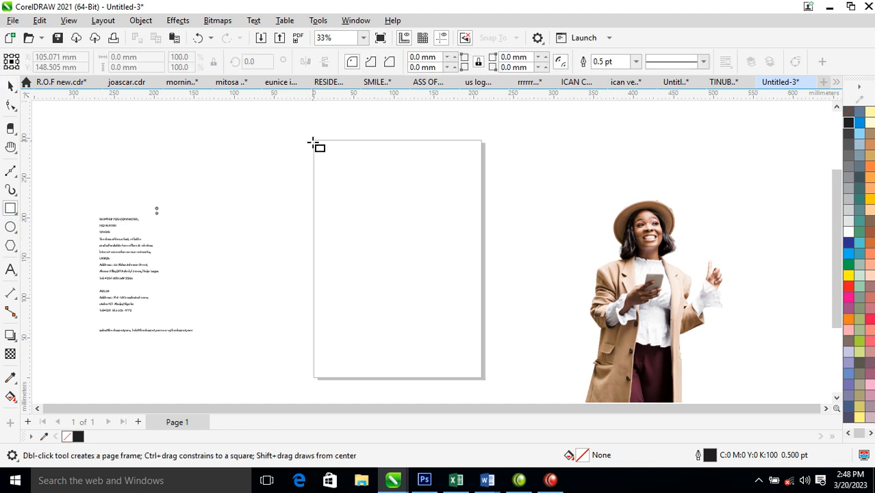
{"action": "left_click_drag", "start_coordinate": [315, 141], "coordinate": [484, 377]}
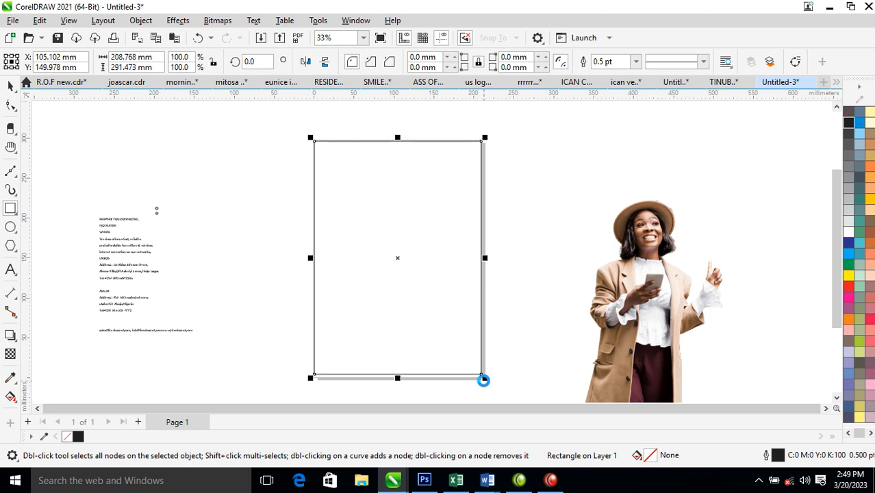
{"action": "key", "text": "p"}
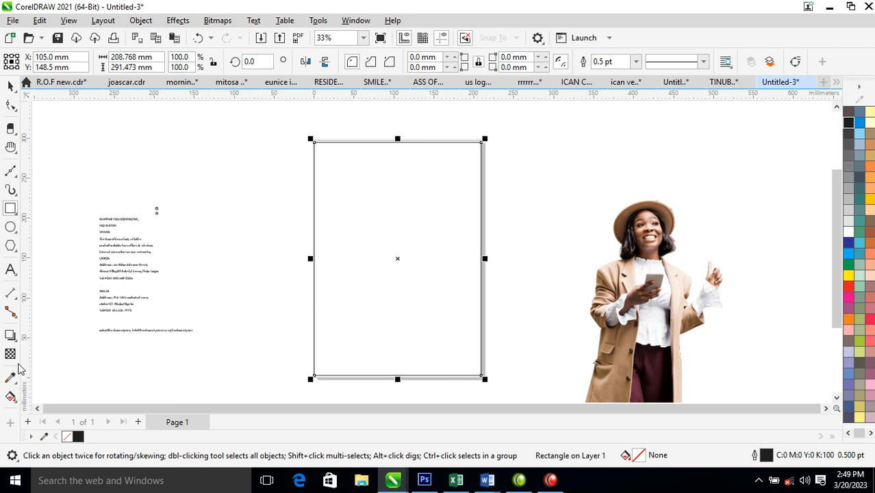
Fill the page rectangle with the dark maroon (#271117) sampled from the woman's trousers.
{"action": "left_click", "coordinate": [10, 376]}
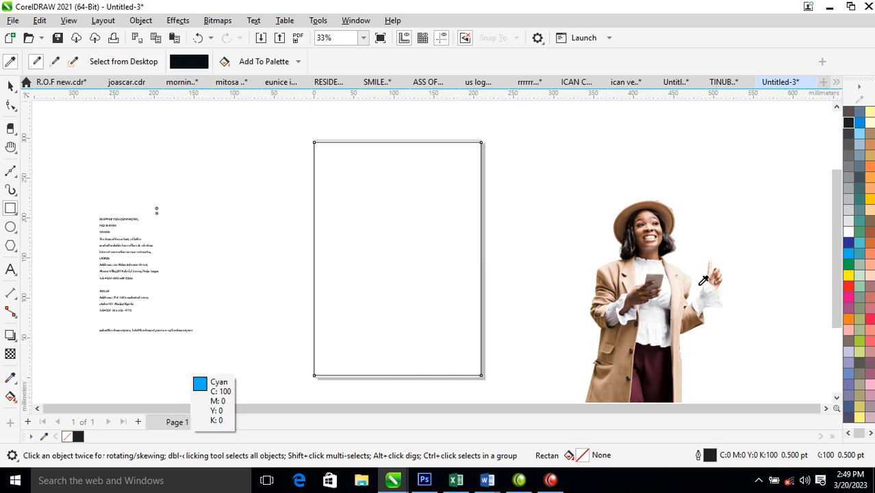
{"action": "left_click", "coordinate": [666, 361]}
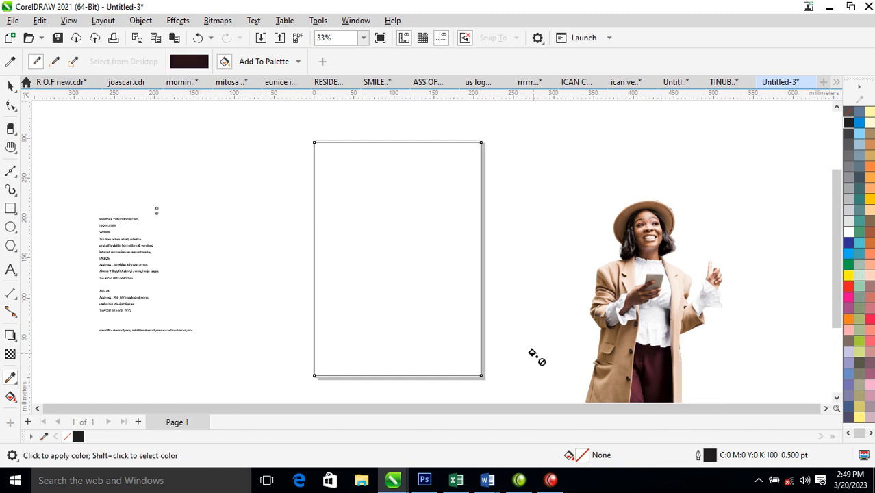
{"action": "left_click", "coordinate": [416, 208]}
{"action": "key", "text": "space"}
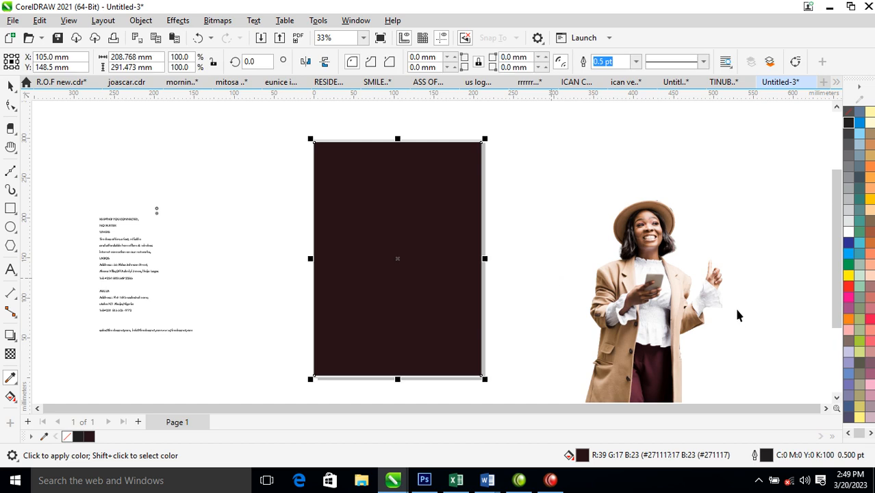
Duplicate the woman's photo onto the page and crop the copy with the Shape tool to a small patch of the maroon trousers.
{"action": "left_click_drag", "start_coordinate": [675, 308], "coordinate": [416, 232]}
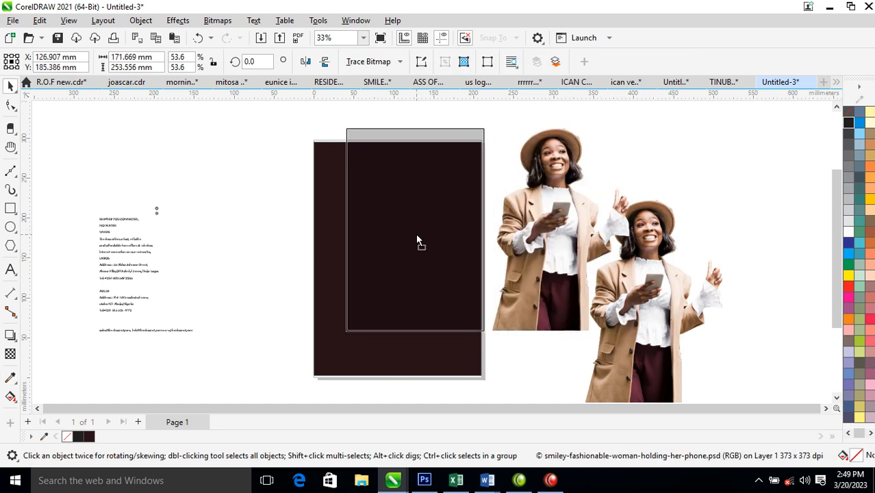
{"action": "left_click", "coordinate": [10, 107]}
{"action": "left_click_drag", "start_coordinate": [314, 114], "coordinate": [546, 156]}
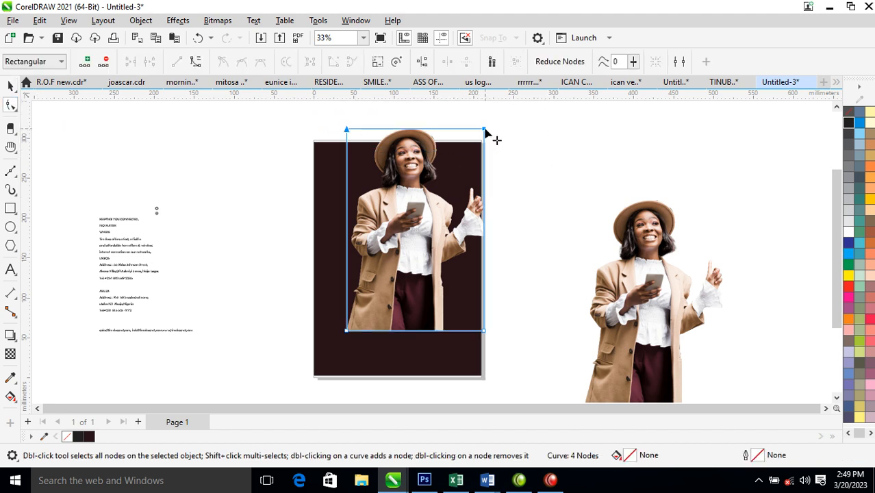
{"action": "left_click_drag", "start_coordinate": [484, 130], "coordinate": [477, 279]}
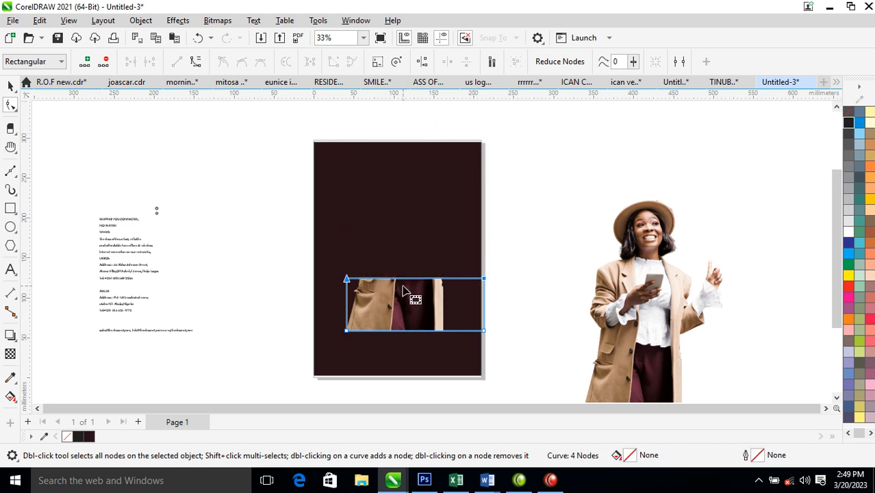
{"action": "left_click_drag", "start_coordinate": [315, 254], "coordinate": [399, 334]}
{"action": "scroll", "coordinate": [479, 274], "scroll_direction": "down", "scroll_amount": 1}
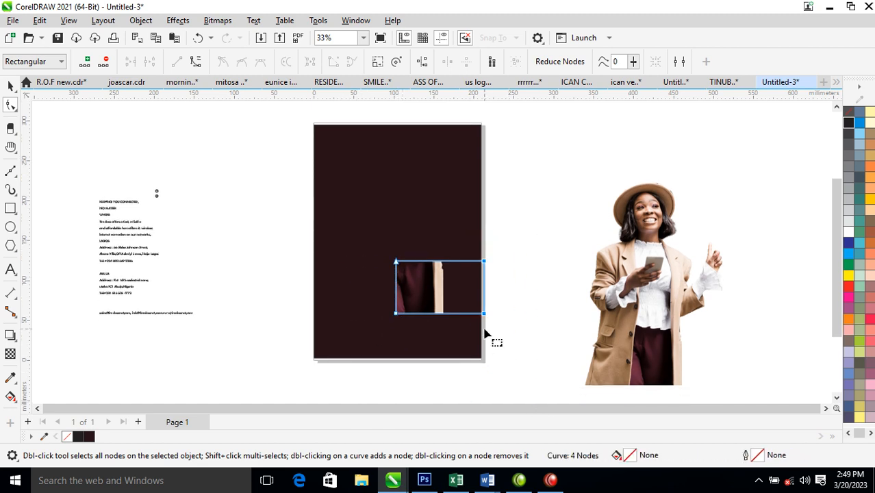
{"action": "left_click_drag", "start_coordinate": [486, 322], "coordinate": [442, 319]}
{"action": "key", "text": "space"}
Enlarge the cropped trouser patch to about 222 x 335 mm and position it over the page as a background texture.
{"action": "left_click_drag", "start_coordinate": [445, 258], "coordinate": [542, 209]}
{"action": "left_click_drag", "start_coordinate": [465, 303], "coordinate": [425, 241]}
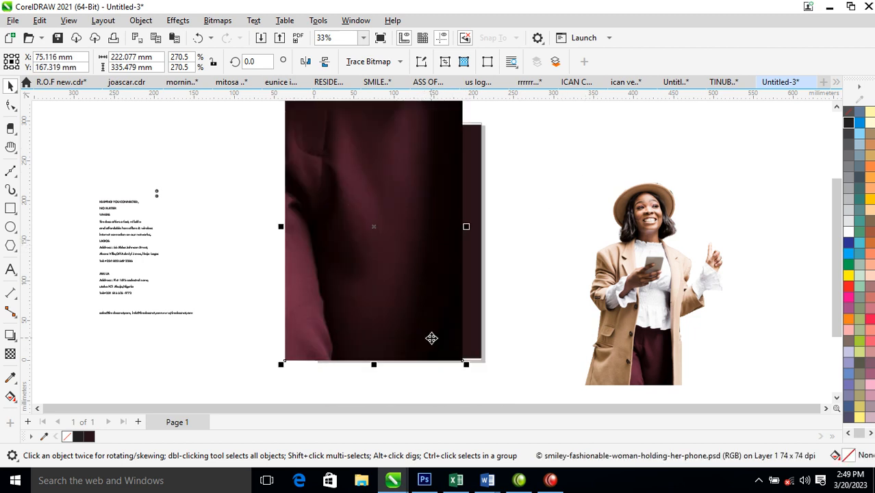
{"action": "mouse_move", "coordinate": [416, 279]}
{"action": "left_mouse_down"}
{"action": "mouse_move", "coordinate": [433, 254]}
{"action": "mouse_move", "coordinate": [424, 269]}
{"action": "left_mouse_up"}
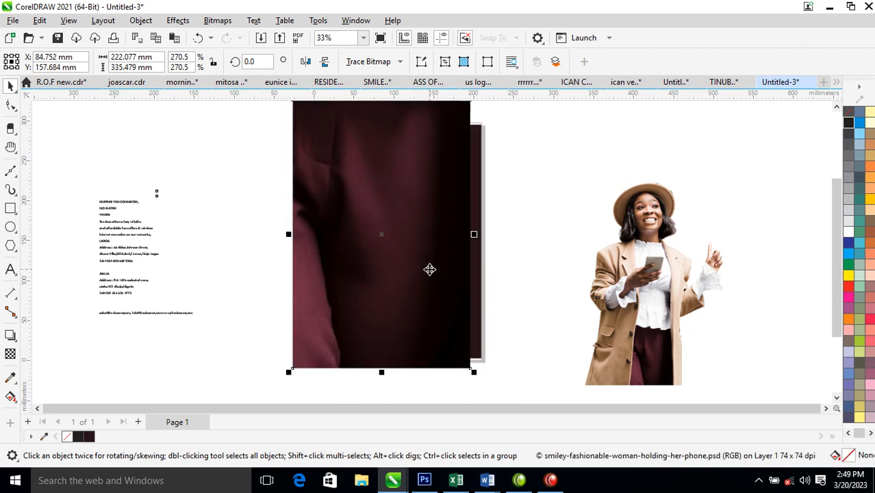
Apply an image adjustment to the enlarged trouser patch that darkens it and strengthens its contrast.
{"action": "left_click", "coordinate": [218, 21]}
{"action": "left_click", "coordinate": [236, 35]}
{"action": "left_click", "coordinate": [457, 310]}
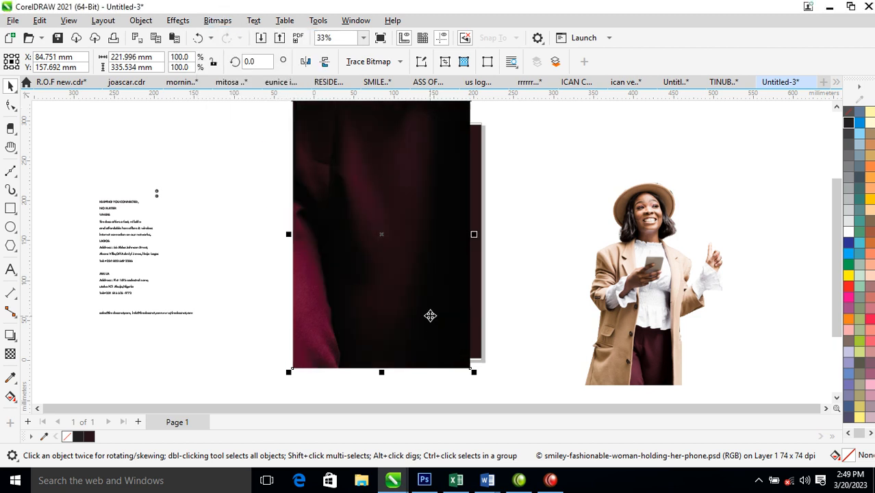
PowerClip the fabric texture inside the page rectangle and reposition it there so it covers the whole frame.
{"action": "left_click_drag", "start_coordinate": [419, 233], "coordinate": [434, 165]}
{"action": "left_click", "coordinate": [489, 204]}
{"action": "left_click", "coordinate": [402, 194], "text": "alt"}
{"action": "left_click_drag", "start_coordinate": [425, 195], "coordinate": [405, 270]}
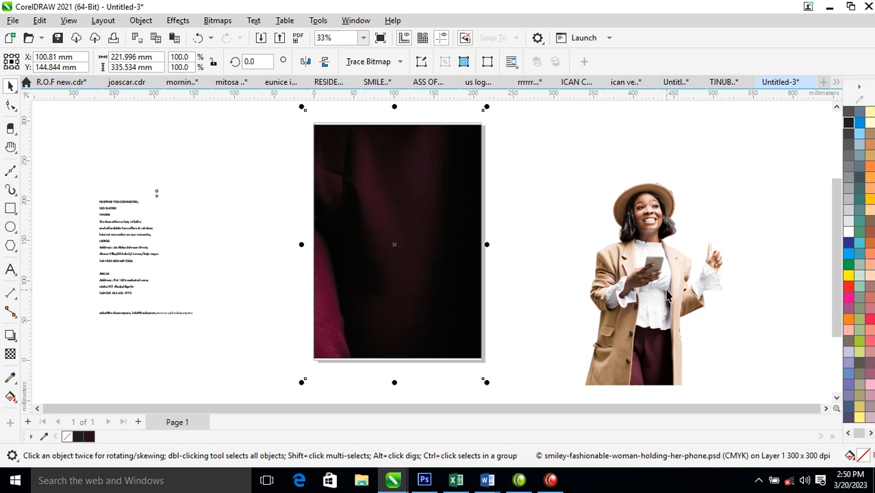
PowerClip the original photo of the woman inside the page rectangle.
{"action": "left_click_drag", "start_coordinate": [668, 284], "coordinate": [661, 263]}
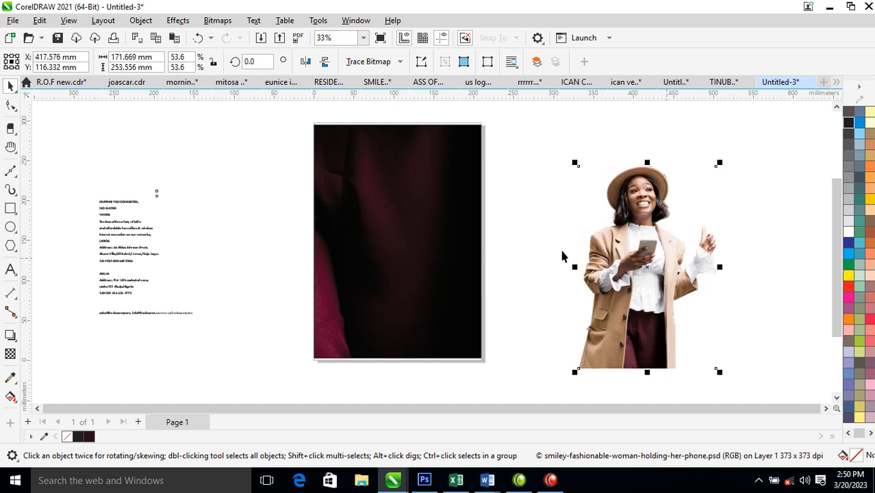
{"action": "left_click", "coordinate": [140, 20]}
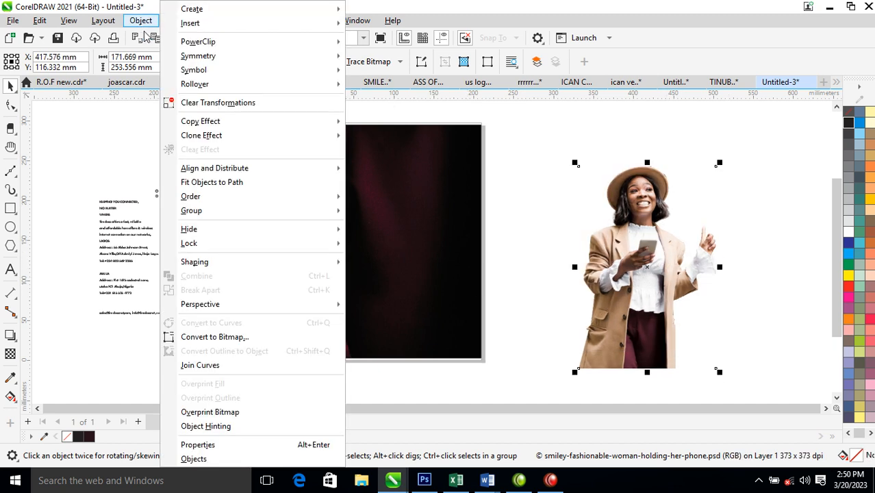
{"action": "mouse_move", "coordinate": [214, 43]}
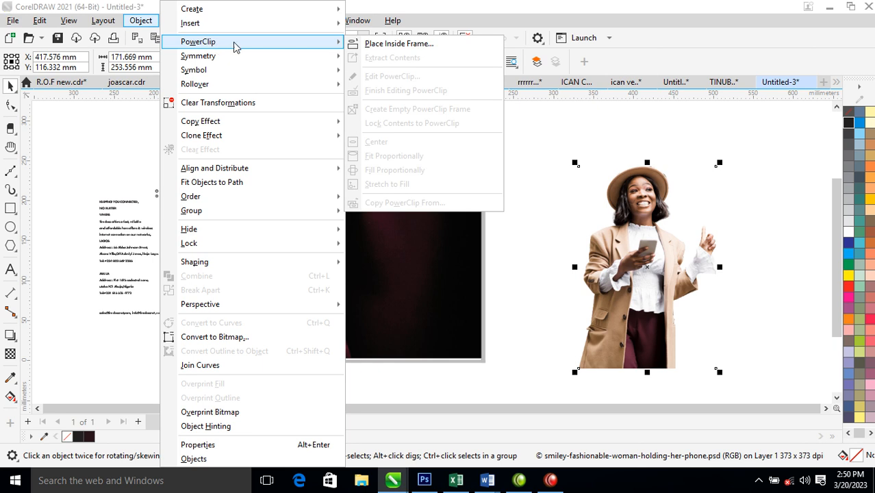
{"action": "left_click", "coordinate": [390, 46]}
{"action": "left_click", "coordinate": [369, 254]}
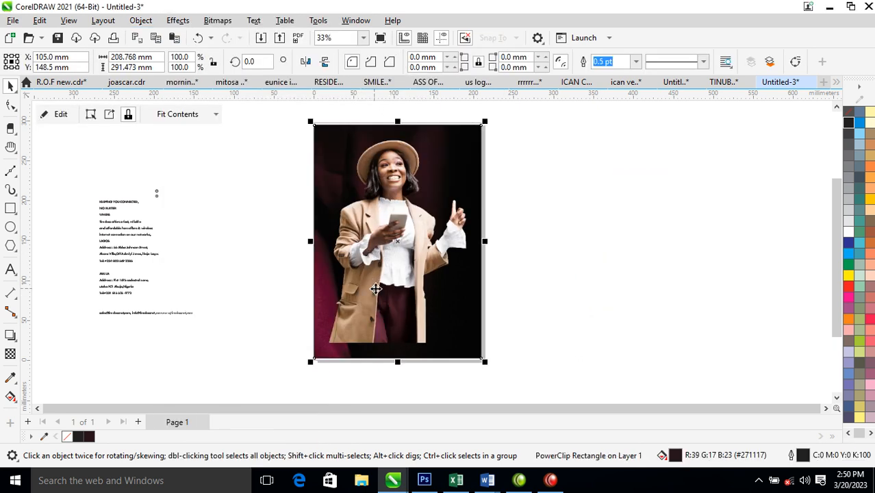
Scale the woman's photo inside the frame to about 130 x 191 mm and place it in the page's lower-left corner.
{"action": "left_click", "coordinate": [390, 209], "text": "ctrl"}
{"action": "left_click_drag", "start_coordinate": [390, 209], "coordinate": [373, 248]}
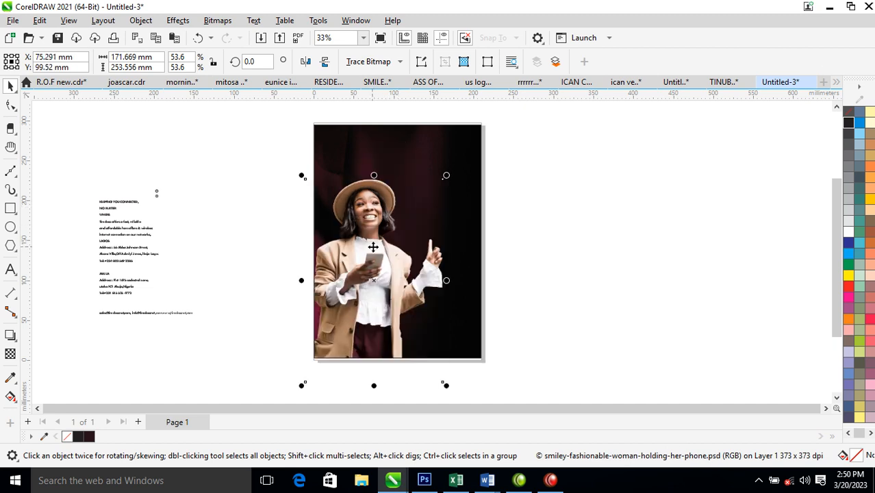
{"action": "left_click_drag", "start_coordinate": [451, 182], "coordinate": [432, 239]}
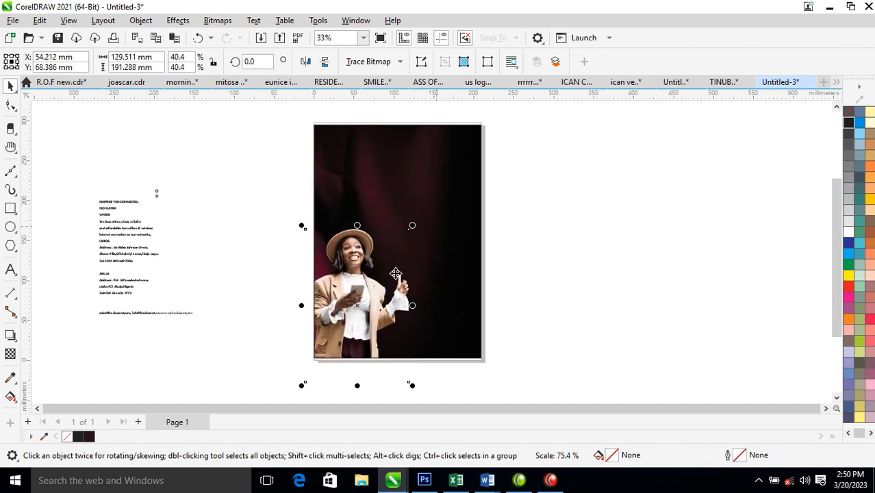
{"action": "left_click_drag", "start_coordinate": [377, 300], "coordinate": [381, 289]}
{"action": "left_click", "coordinate": [533, 254]}
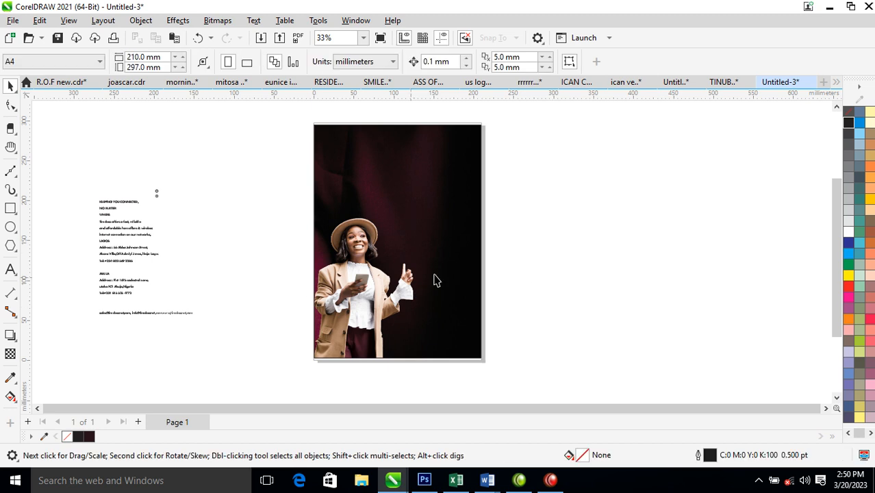
Move the flyer's text block to the empty area just right of the page and bring it up close for editing.
{"action": "left_click_drag", "start_coordinate": [128, 206], "coordinate": [548, 155]}
{"action": "key", "text": "z"}
{"action": "left_click_drag", "start_coordinate": [288, 112], "coordinate": [668, 272]}
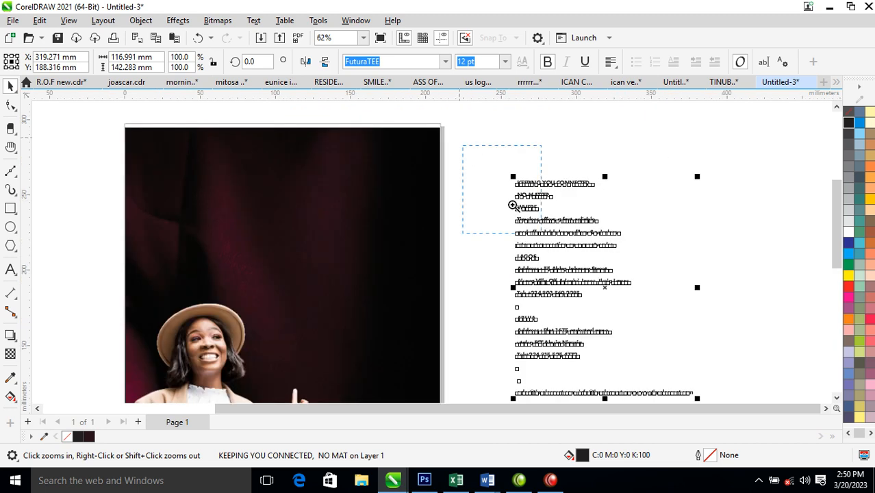
{"action": "left_click", "coordinate": [619, 260]}
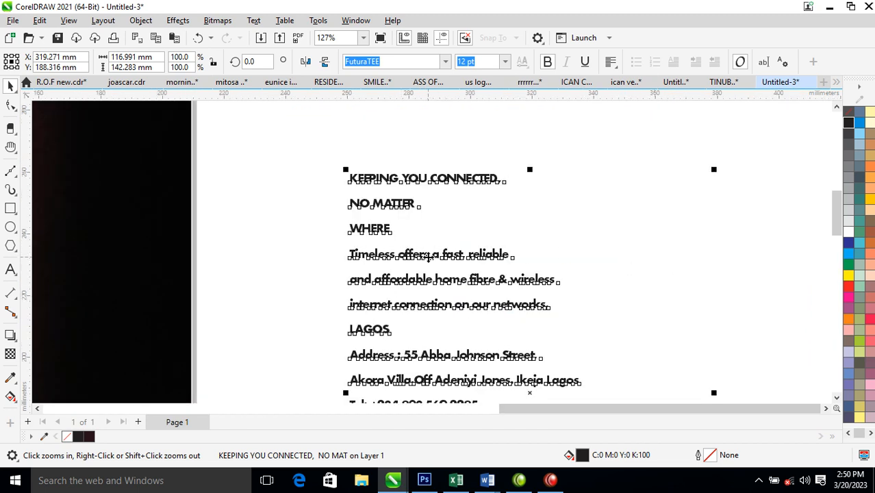
{"action": "key", "text": "space"}
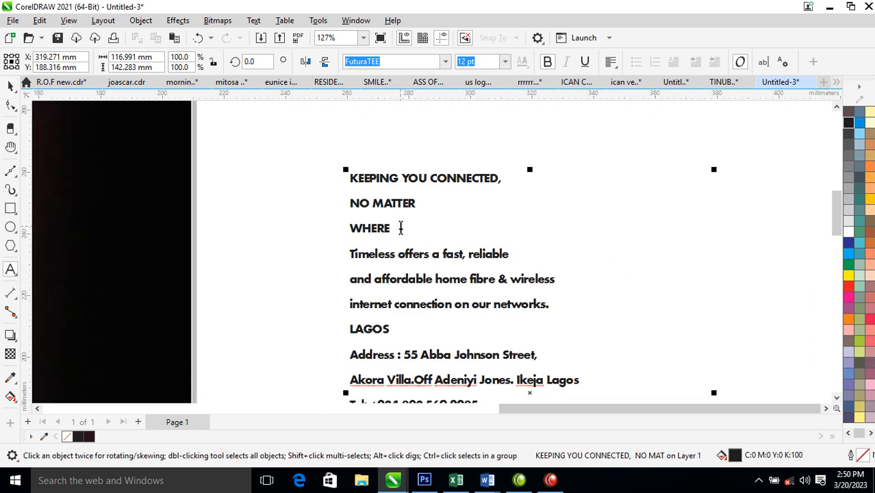
Cut the lines from "KEEPING YOU CONNECTED," through "internet connection on our networks." out of the text block.
{"action": "left_click_drag", "start_coordinate": [400, 228], "coordinate": [350, 177]}
{"action": "left_click", "coordinate": [625, 294]}
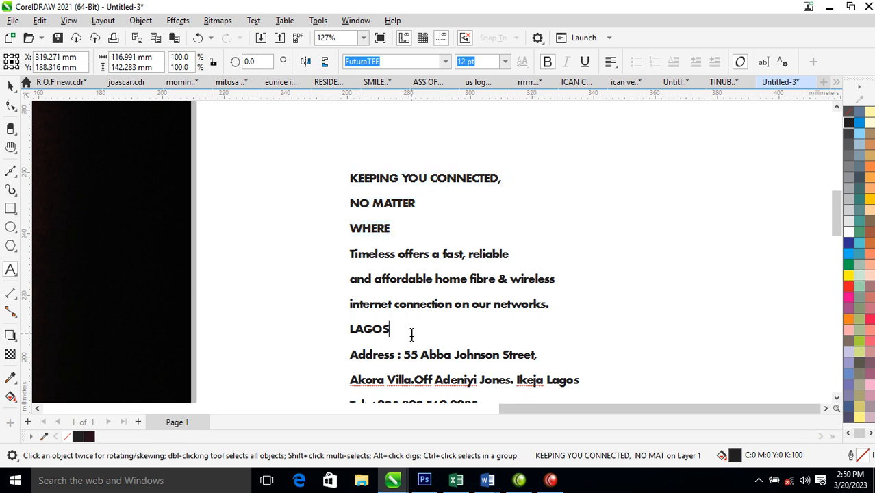
{"action": "left_click_drag", "start_coordinate": [554, 308], "coordinate": [319, 172]}
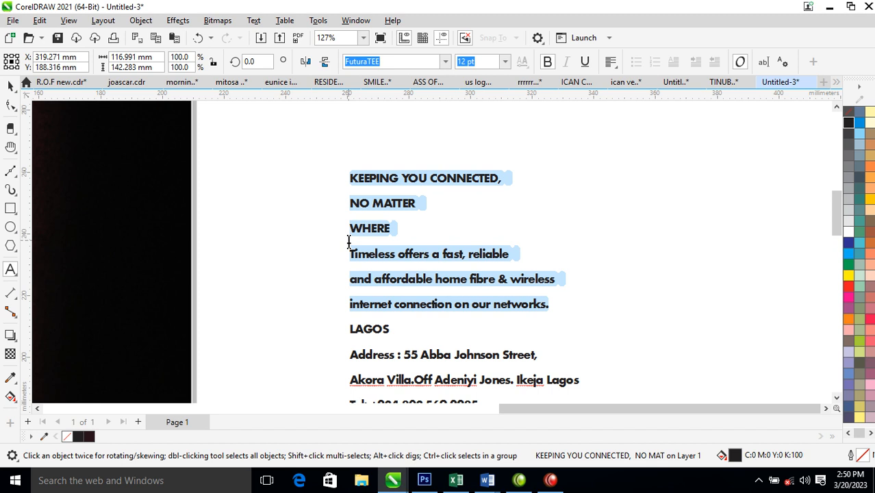
{"action": "key", "text": "Delete"}
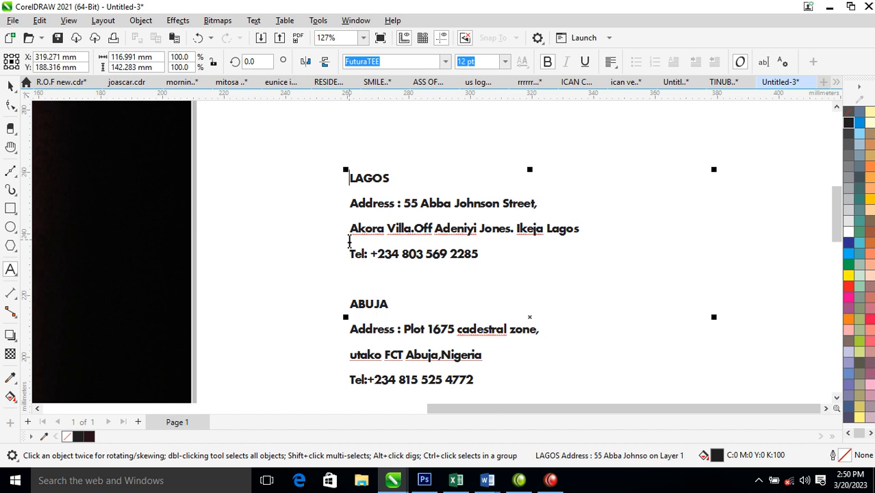
Paste the cut lines as a new text object on the page above the woman and fill the text with white.
{"action": "scroll", "coordinate": [348, 240], "scroll_direction": "down", "scroll_amount": 5}
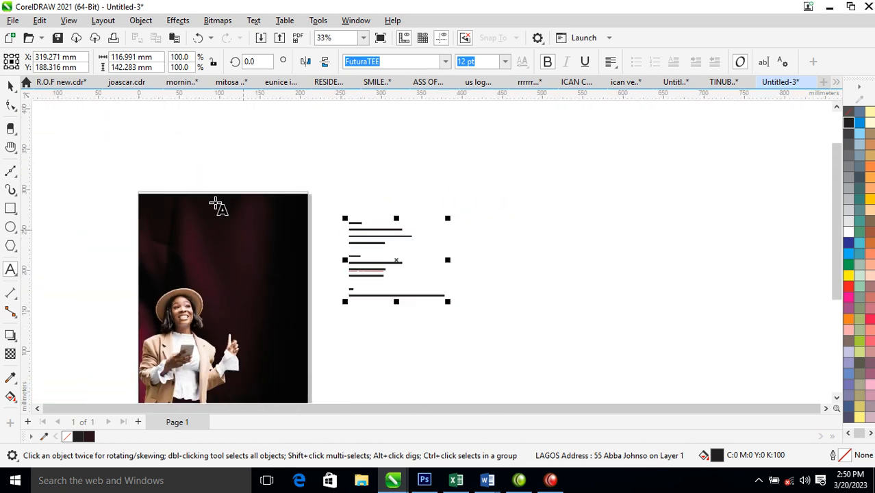
{"action": "key", "text": "z"}
{"action": "left_click_drag", "start_coordinate": [141, 186], "coordinate": [348, 336]}
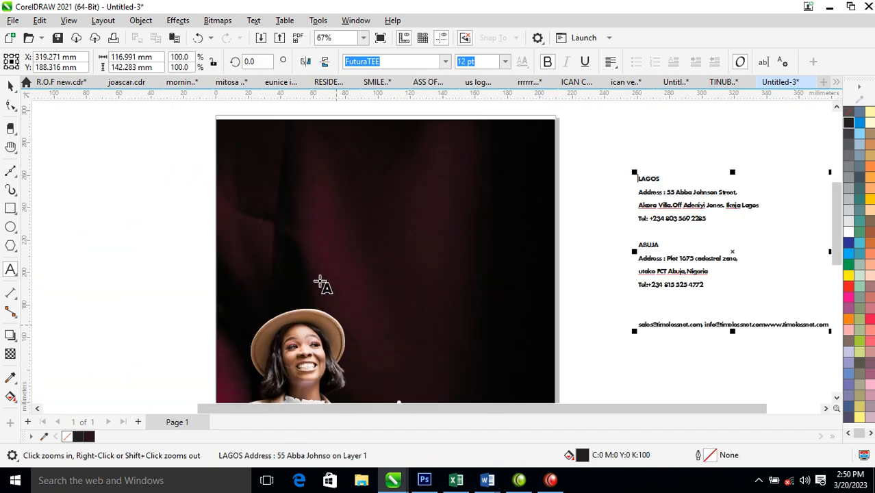
{"action": "left_click", "coordinate": [314, 191]}
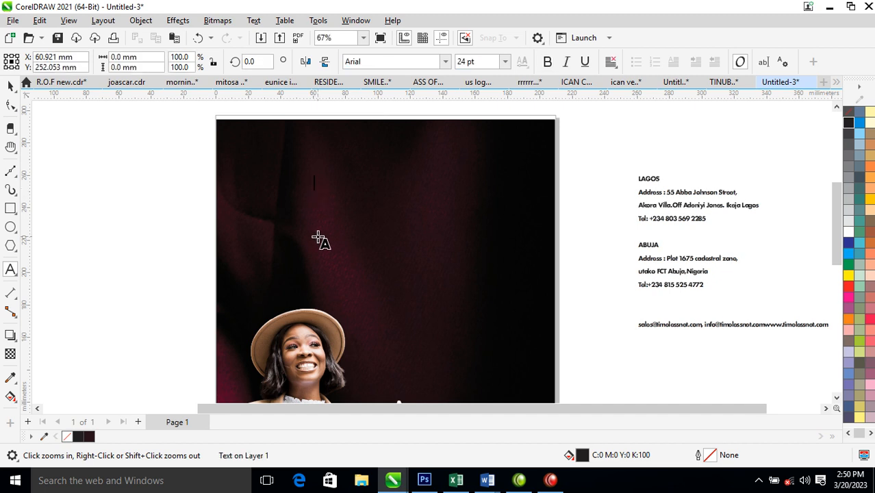
{"action": "key", "text": "ctrl+v"}
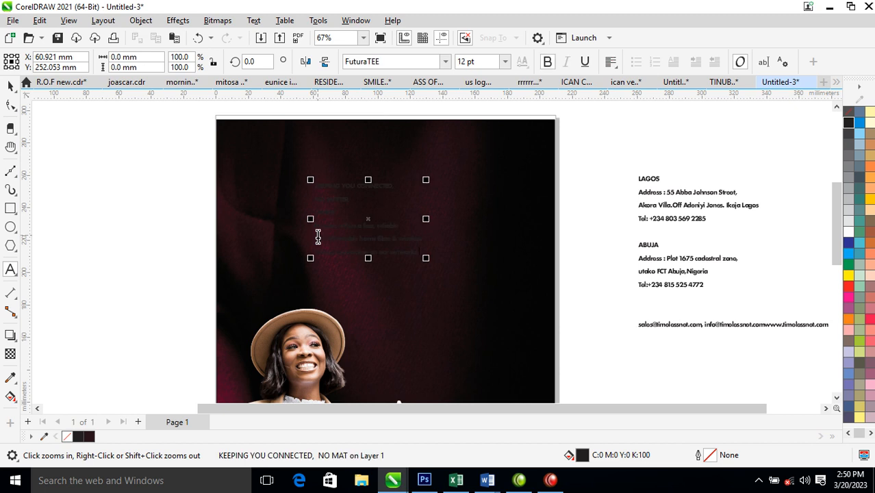
{"action": "key", "text": "ctrl+space"}
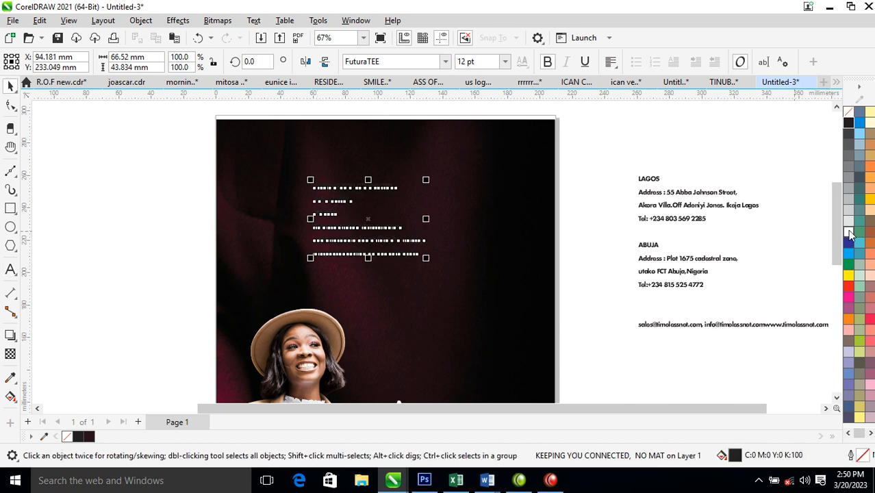
{"action": "left_click", "coordinate": [849, 232]}
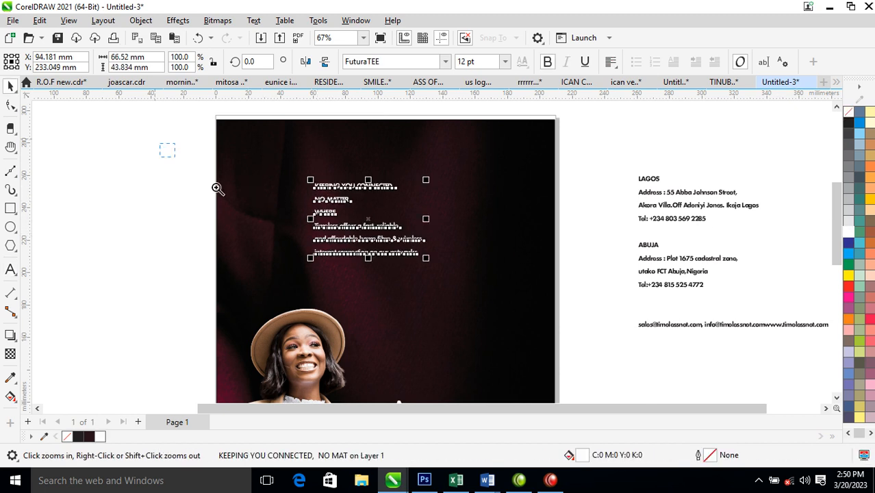
Split the lines "KEEPING YOU CONNECTED,", "NO MATTER" and "WHERE" out of the white text into a separate text object to its left.
{"action": "scroll", "coordinate": [219, 194], "scroll_direction": "up", "scroll_amount": 2}
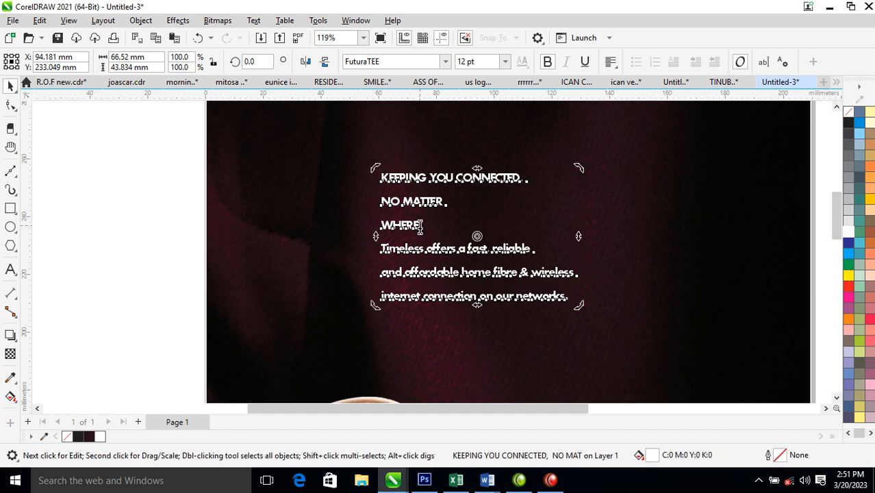
{"action": "double_click", "coordinate": [418, 225]}
{"action": "left_click_drag", "start_coordinate": [419, 225], "coordinate": [371, 189]}
{"action": "key", "text": "ctrl+c"}
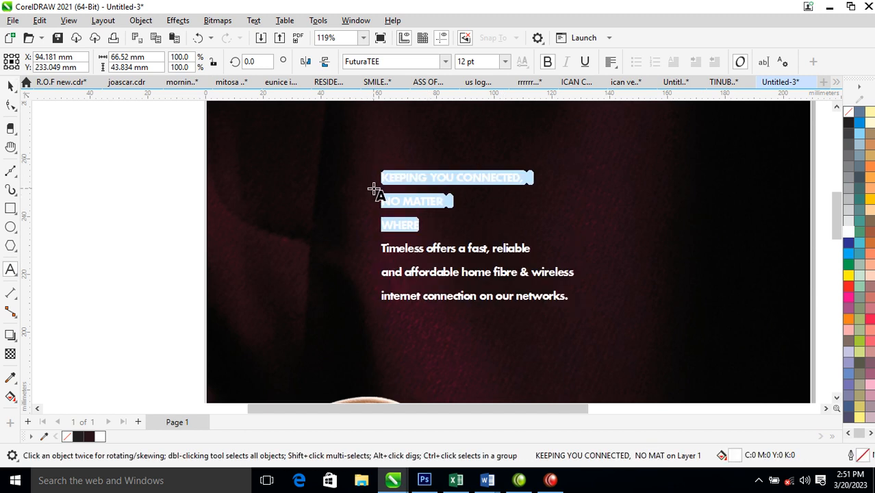
{"action": "key", "text": "Delete"}
{"action": "left_click", "coordinate": [276, 174]}
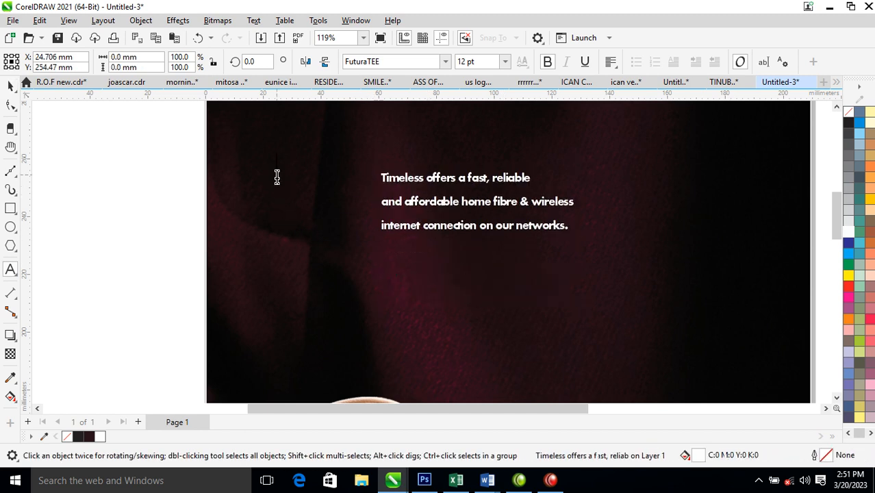
{"action": "key", "text": "ctrl+v"}
{"action": "key", "text": "ctrl+space"}
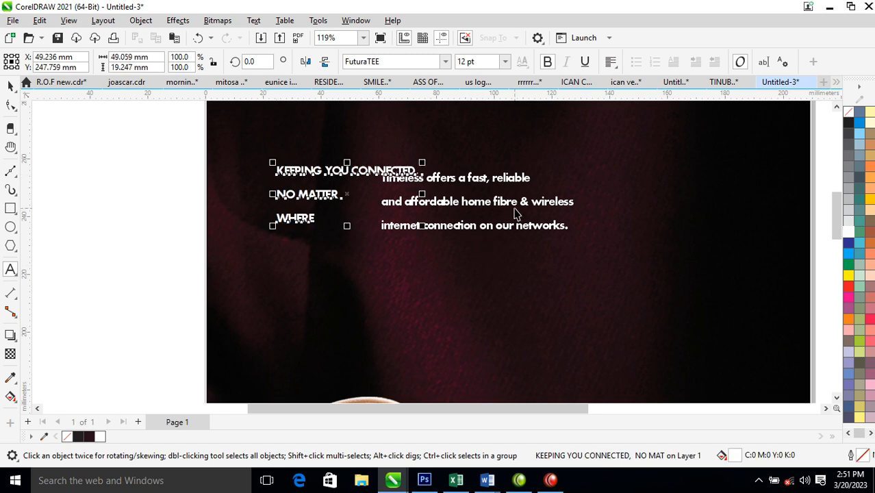
Move the "Timeless offers a fast, reliable" paragraph below the headline lines, remove its bold and clear its transformations.
{"action": "left_click_drag", "start_coordinate": [516, 214], "coordinate": [518, 335]}
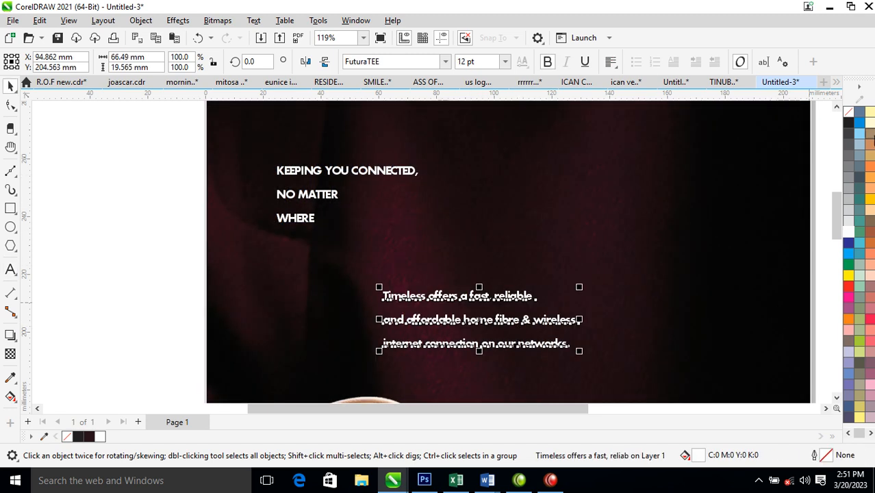
{"action": "left_click", "coordinate": [547, 62]}
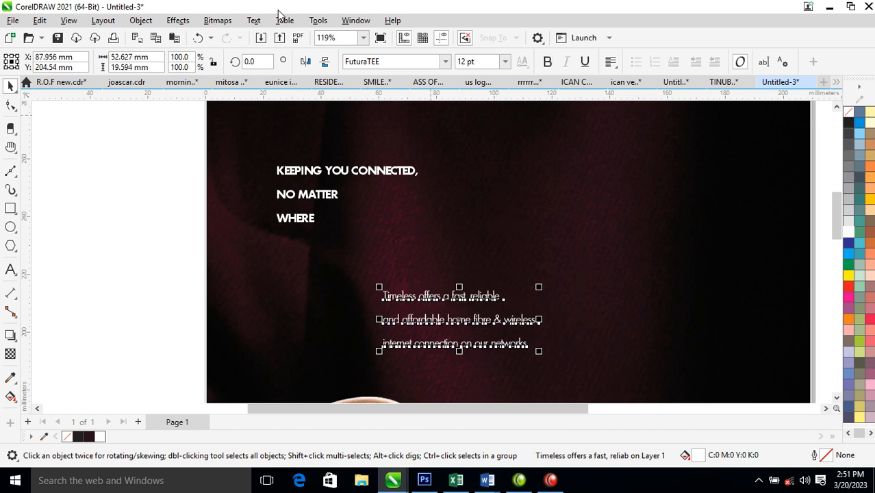
{"action": "left_click", "coordinate": [141, 21]}
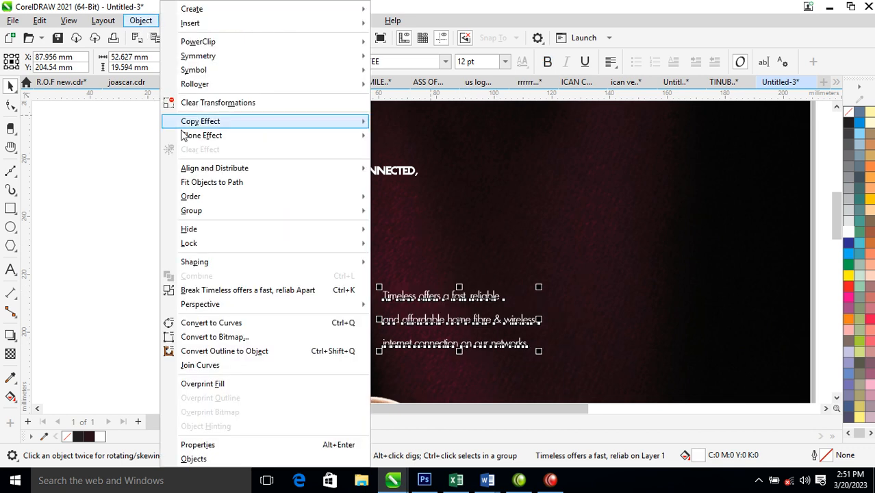
{"action": "left_click", "coordinate": [245, 104]}
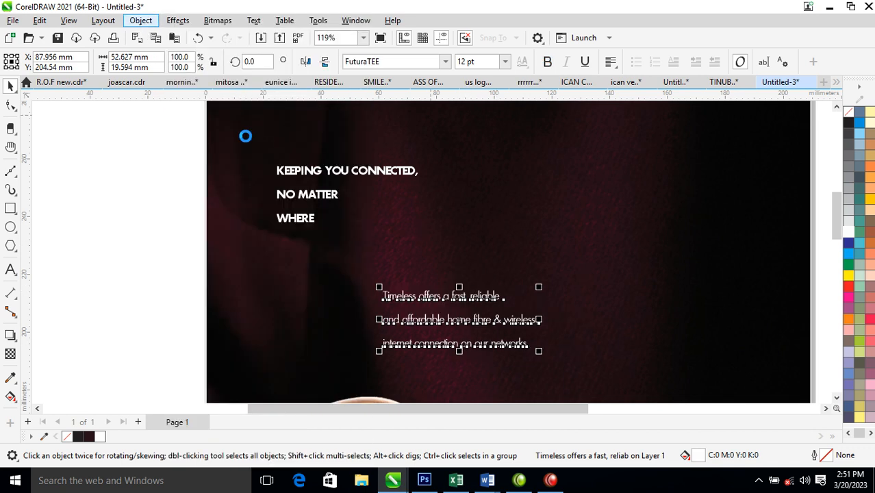
Remove the bold from the "KEEPING YOU CONNECTED" headline and change its lettering to Title Case.
{"action": "left_click", "coordinate": [331, 201]}
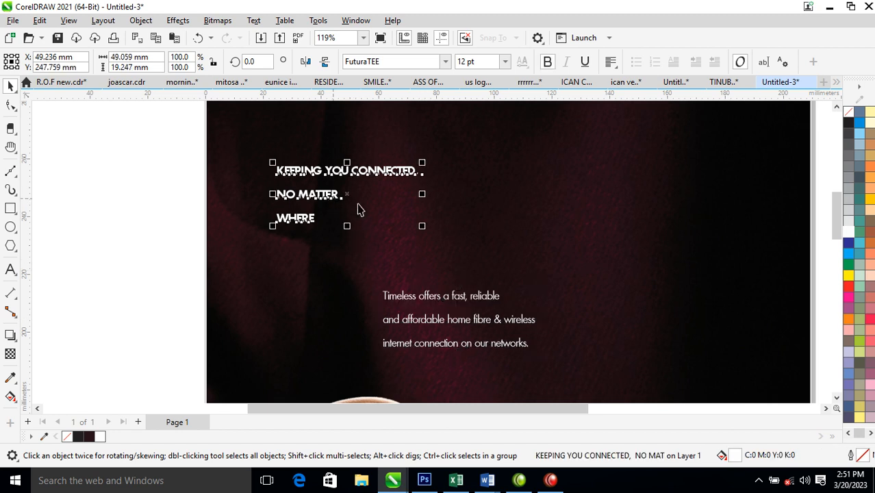
{"action": "left_click", "coordinate": [546, 65]}
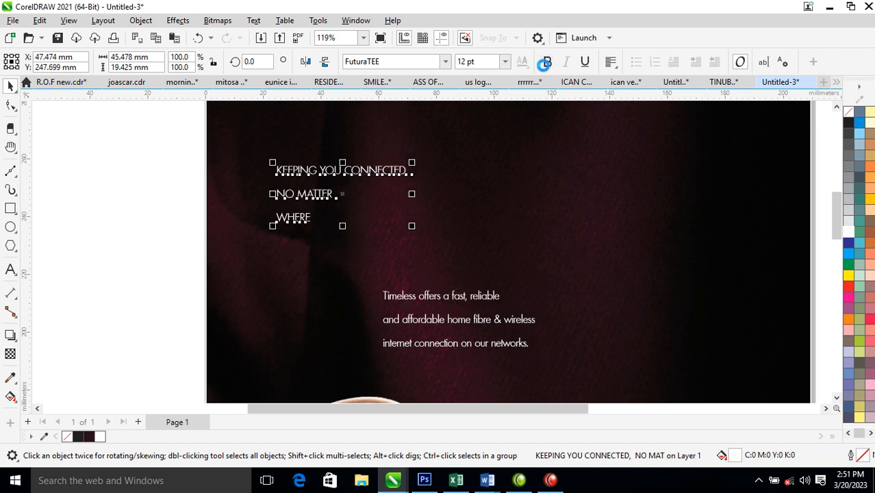
{"action": "double_click", "coordinate": [382, 169]}
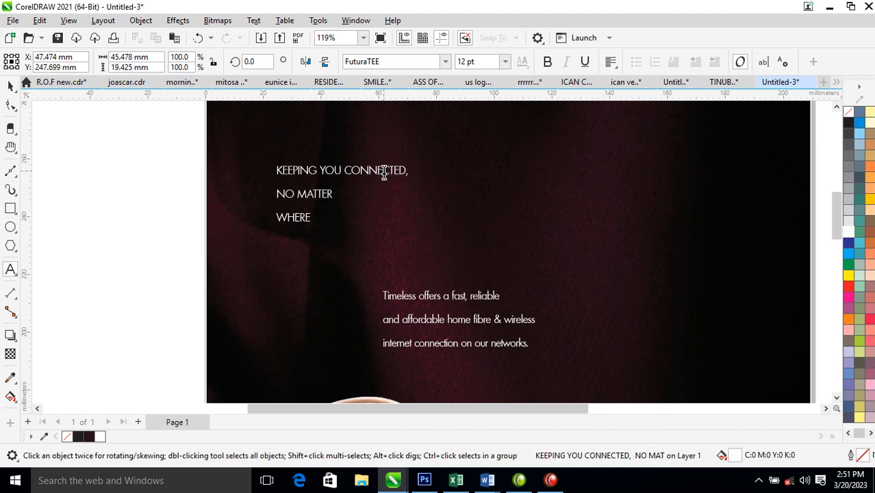
{"action": "key", "text": "ctrl+a"}
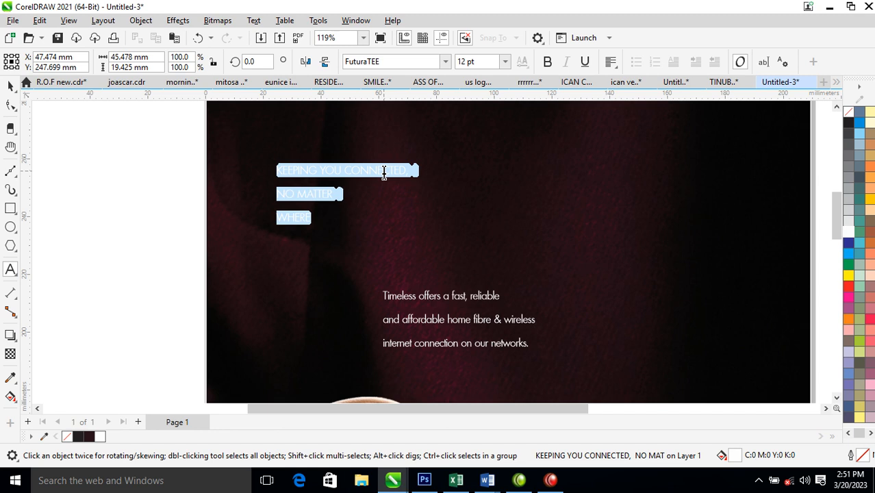
{"action": "key", "text": "shift+F3"}
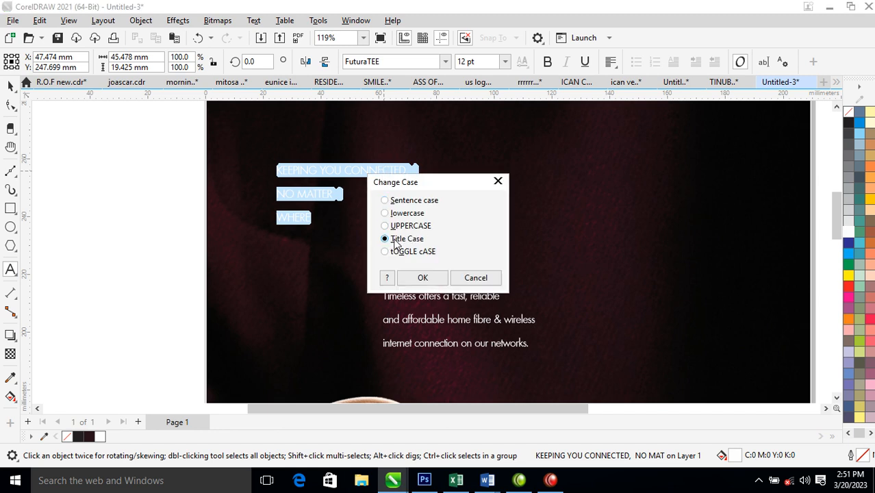
{"action": "left_click", "coordinate": [422, 277]}
{"action": "key", "text": "ctrl+space"}
Scale the headline up to about 45 pt and move the small paragraph down and to the right, clear of it.
{"action": "left_click_drag", "start_coordinate": [385, 231], "coordinate": [710, 357]}
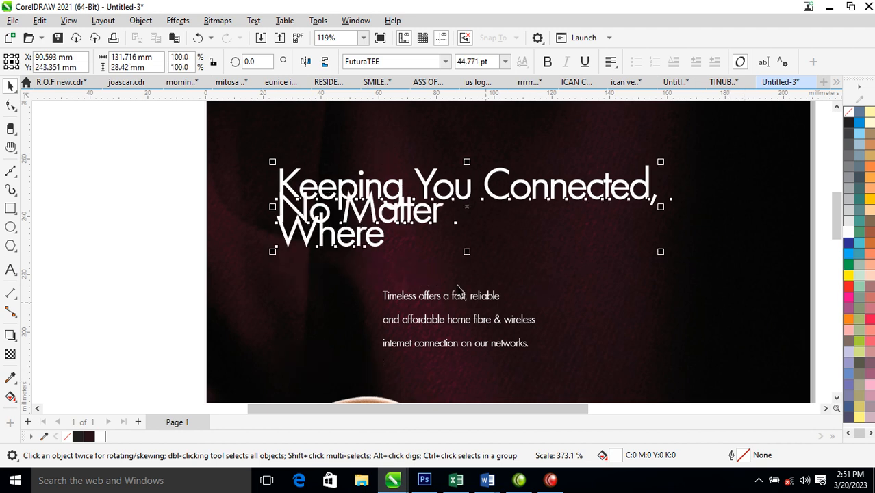
{"action": "left_click_drag", "start_coordinate": [497, 305], "coordinate": [689, 378]}
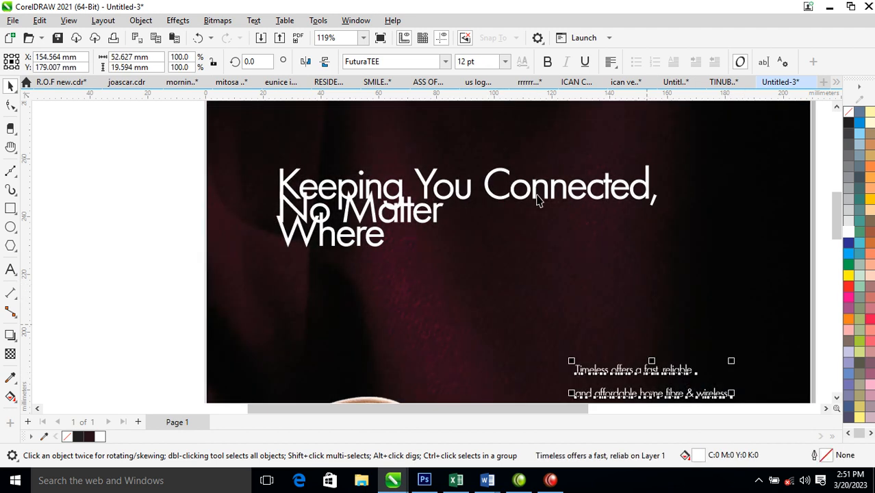
Break the headline before "Connected," onto a new line and widen the line spacing so the four lines stop overlapping.
{"action": "left_click", "coordinate": [488, 194]}
{"action": "double_click", "coordinate": [429, 198]}
{"action": "left_click", "coordinate": [497, 188]}
{"action": "key", "text": "Return"}
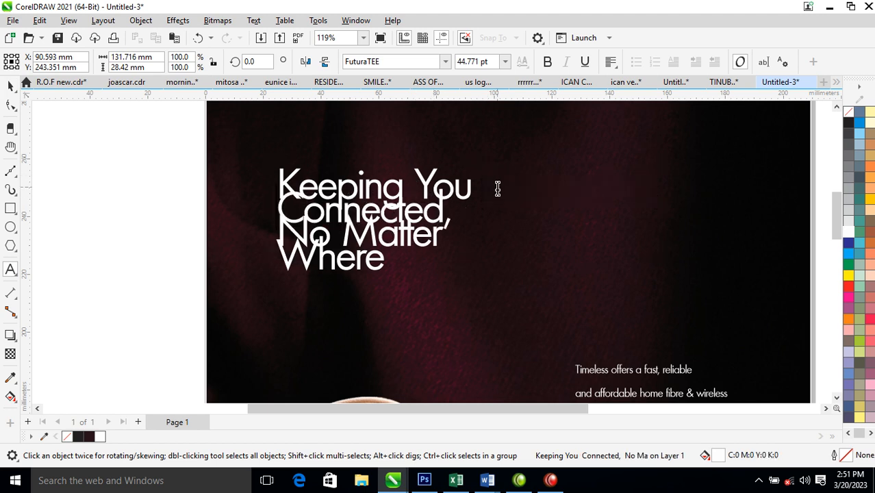
{"action": "key", "text": "ctrl+space"}
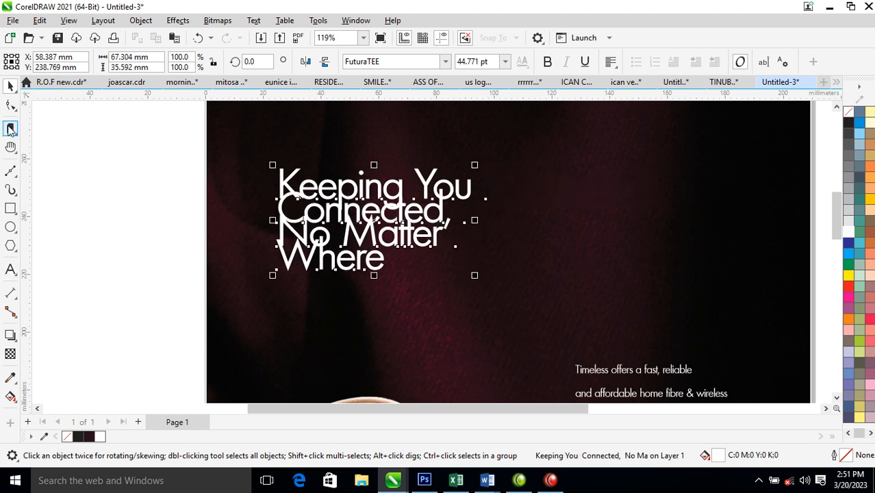
{"action": "left_click", "coordinate": [10, 106]}
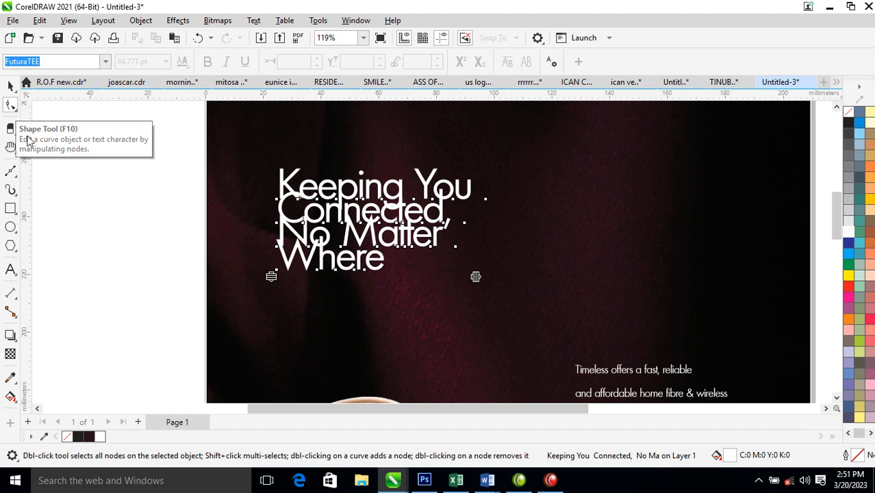
{"action": "left_click_drag", "start_coordinate": [272, 277], "coordinate": [284, 325]}
{"action": "key", "text": "space"}
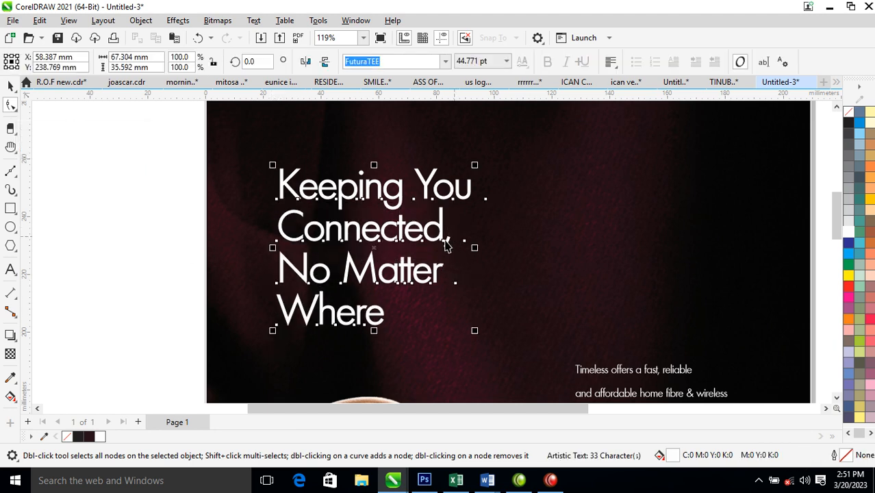
Make the word "Connected" bold in the headline and delete the comma after it.
{"action": "double_click", "coordinate": [445, 230]}
{"action": "left_click_drag", "start_coordinate": [454, 230], "coordinate": [215, 231]}
{"action": "left_click", "coordinate": [547, 62]}
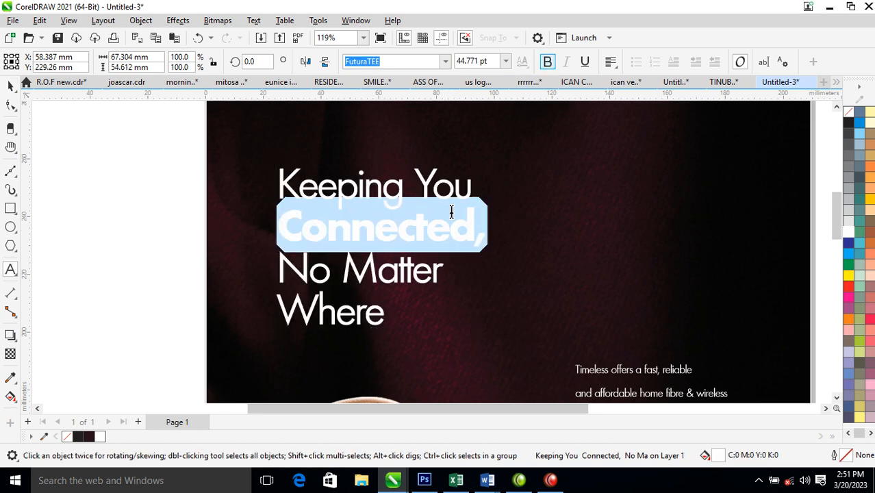
{"action": "key", "text": "ctrl+space"}
{"action": "double_click", "coordinate": [482, 235]}
{"action": "key", "text": "BackSpace"}
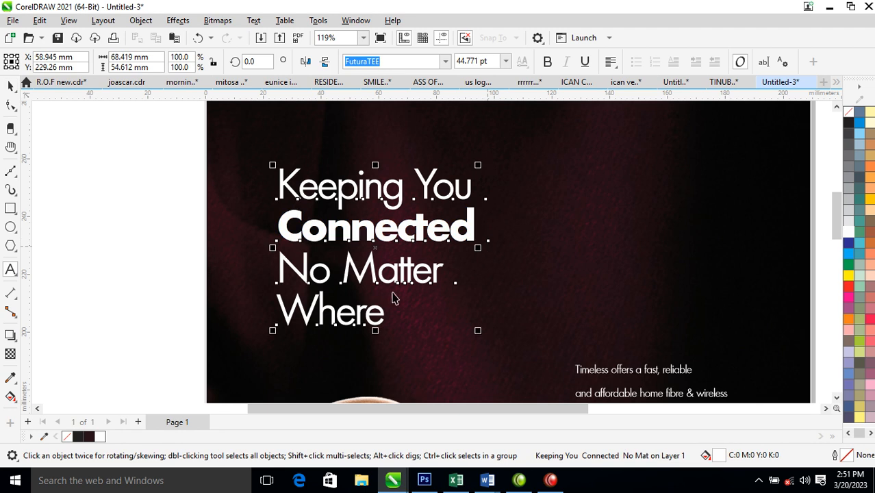
Scale the headline to about 62 pt and place it in the page's upper-left area above the woman.
{"action": "key", "text": "ctrl+space"}
{"action": "scroll", "coordinate": [313, 201], "scroll_direction": "down", "scroll_amount": 5}
{"action": "left_click_drag", "start_coordinate": [313, 201], "coordinate": [585, 390]}
{"action": "left_click_drag", "start_coordinate": [413, 256], "coordinate": [455, 308]}
{"action": "left_click_drag", "start_coordinate": [447, 203], "coordinate": [442, 185]}
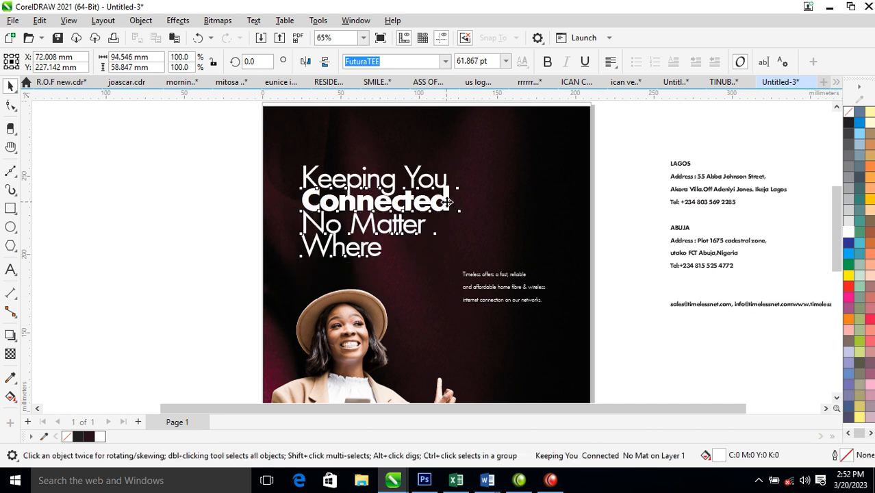
Increase the line spacing of the enlarged headline slightly.
{"action": "left_click", "coordinate": [11, 106]}
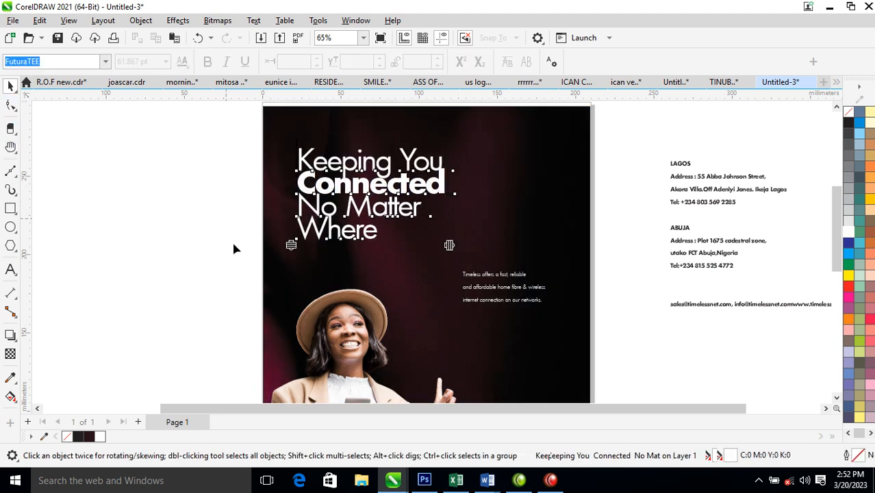
{"action": "left_click_drag", "start_coordinate": [291, 244], "coordinate": [297, 258]}
{"action": "key", "text": "space"}
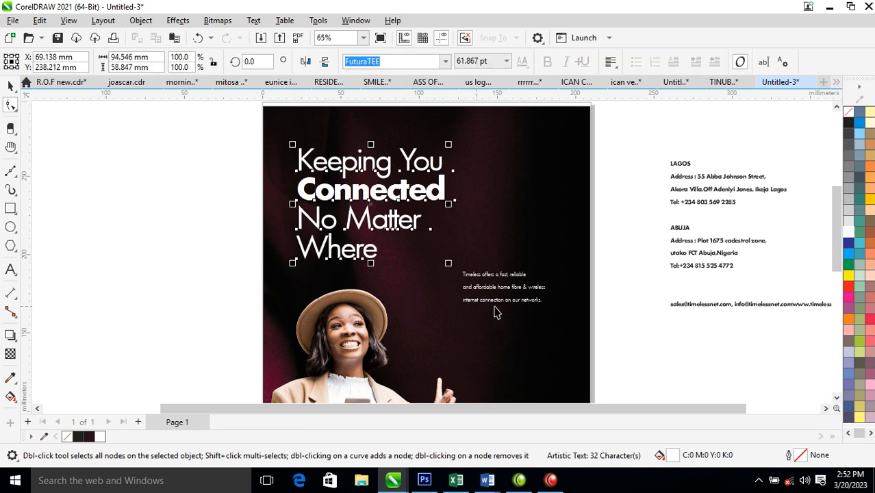
Scale the "Timeless offers" paragraph to about 23 pt and place it right of the woman's hat, below the headline.
{"action": "scroll", "coordinate": [484, 297], "scroll_direction": "down", "scroll_amount": 3}
{"action": "key", "text": "F2"}
{"action": "left_click_drag", "start_coordinate": [302, 166], "coordinate": [522, 316]}
{"action": "left_click", "coordinate": [579, 295]}
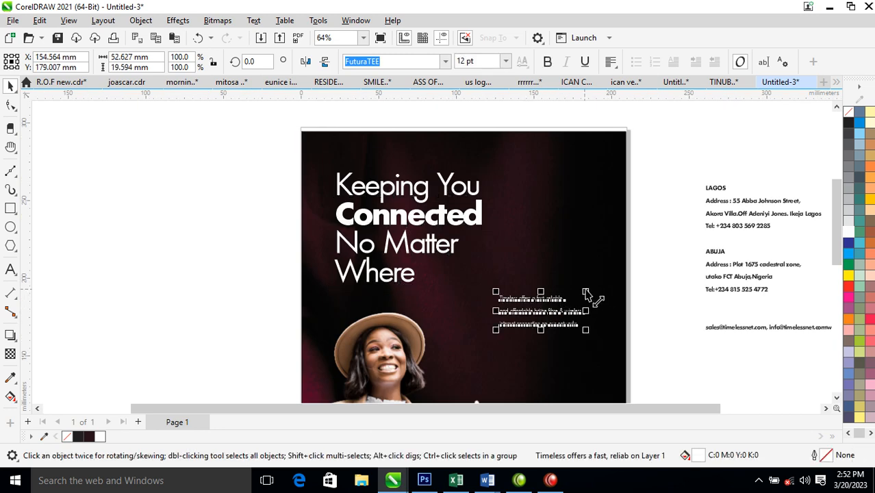
{"action": "left_click_drag", "start_coordinate": [590, 294], "coordinate": [573, 318]}
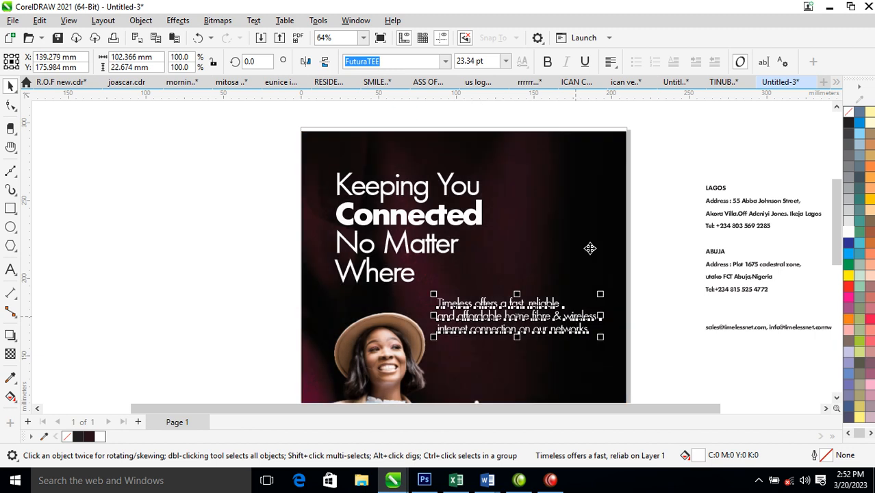
Right-align the "Timeless offers" paragraph and nudge it slightly upward.
{"action": "left_click", "coordinate": [615, 68]}
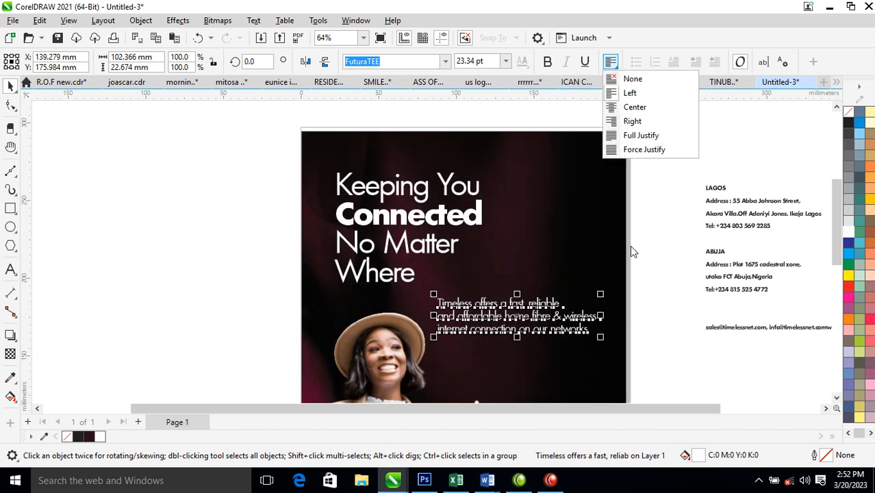
{"action": "left_click", "coordinate": [641, 122]}
{"action": "key", "text": "Up"}
{"action": "key", "text": "Up"}
{"action": "key", "text": "Up"}
{"action": "key", "text": "Up"}
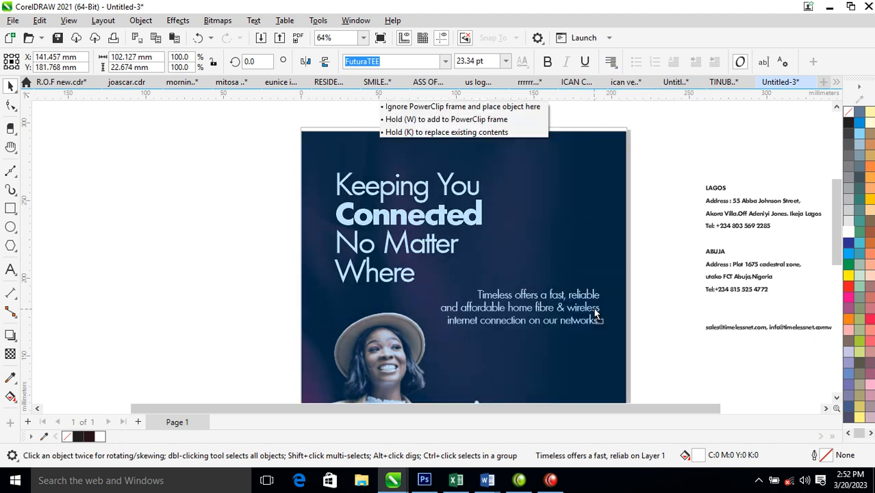
Widen the character spacing of the "Timeless offers" paragraph and slightly increase its line spacing.
{"action": "key", "text": "F2"}
{"action": "left_click_drag", "start_coordinate": [637, 273], "coordinate": [449, 354]}
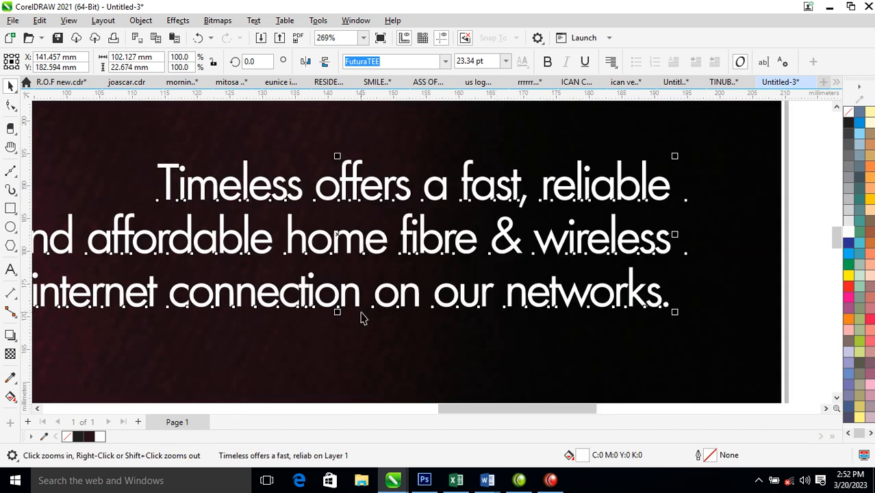
{"action": "left_click", "coordinate": [11, 105]}
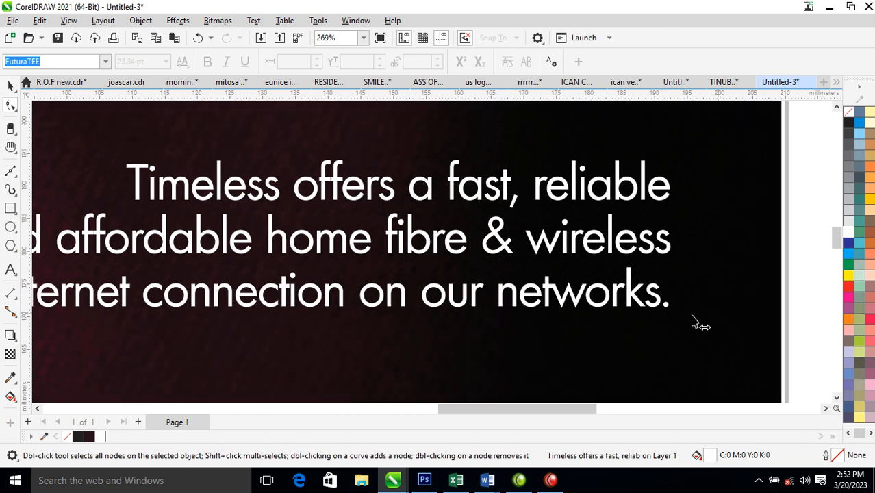
{"action": "left_click_drag", "start_coordinate": [705, 315], "coordinate": [706, 314]}
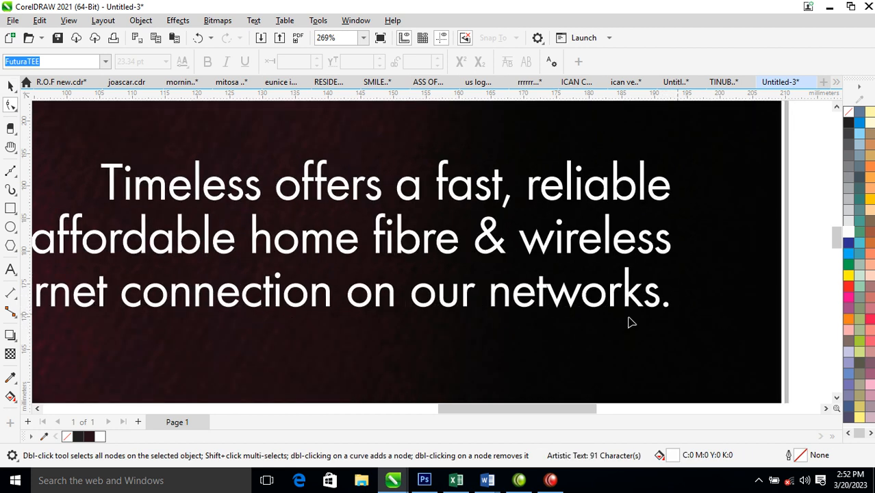
{"action": "scroll", "coordinate": [258, 293], "scroll_direction": "down", "scroll_amount": 2}
{"action": "scroll", "coordinate": [107, 312], "scroll_direction": "down", "scroll_amount": 2}
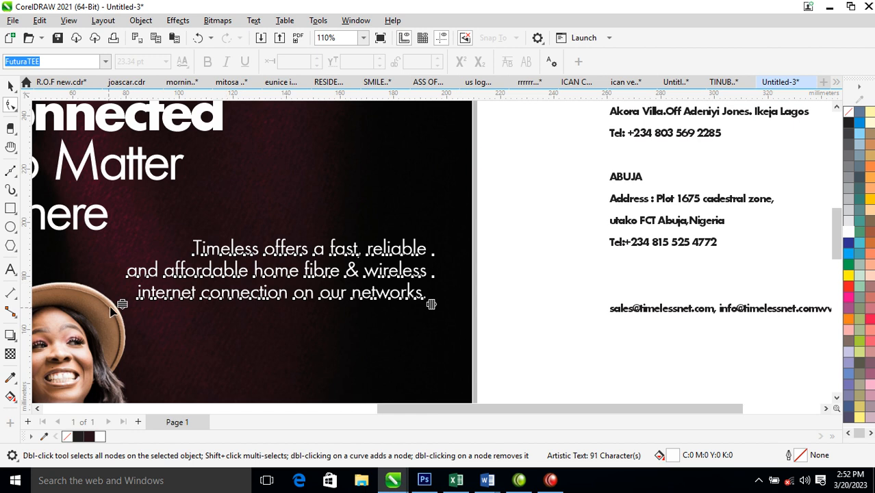
{"action": "mouse_move", "coordinate": [121, 306]}
{"action": "left_mouse_down"}
{"action": "mouse_move", "coordinate": [121, 325]}
{"action": "mouse_move", "coordinate": [122, 308]}
{"action": "left_mouse_up"}
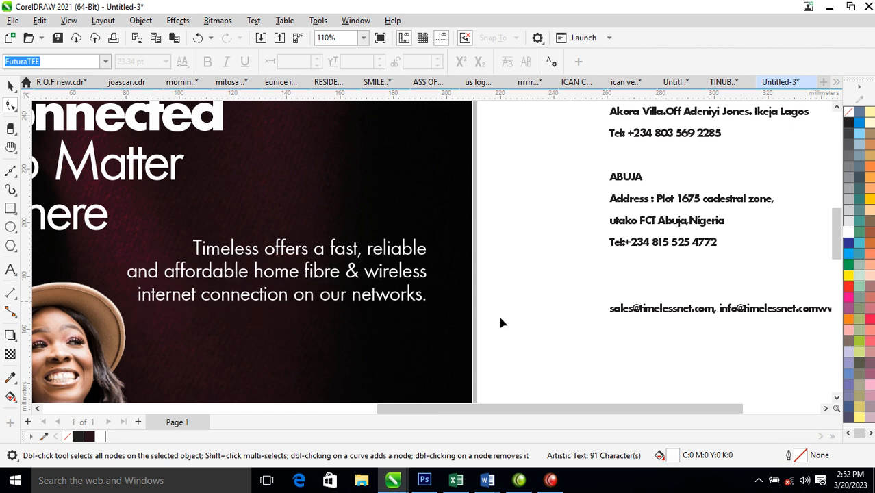
{"action": "left_click_drag", "start_coordinate": [435, 306], "coordinate": [457, 307]}
{"action": "key", "text": "space"}
Draw a thin horizontal bar about 22 x 2.2 mm above the right end of the "Timeless offers" paragraph and fill it white.
{"action": "left_click", "coordinate": [11, 208]}
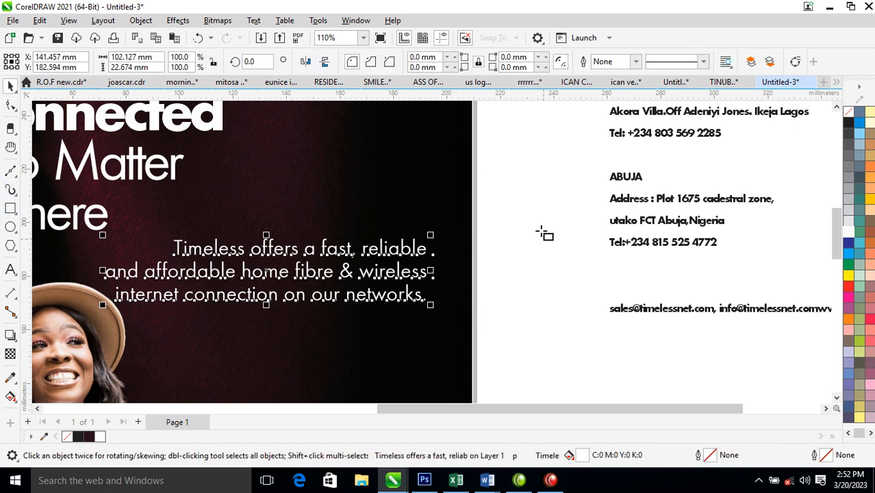
{"action": "left_click_drag", "start_coordinate": [366, 218], "coordinate": [433, 225]}
{"action": "left_click", "coordinate": [848, 231]}
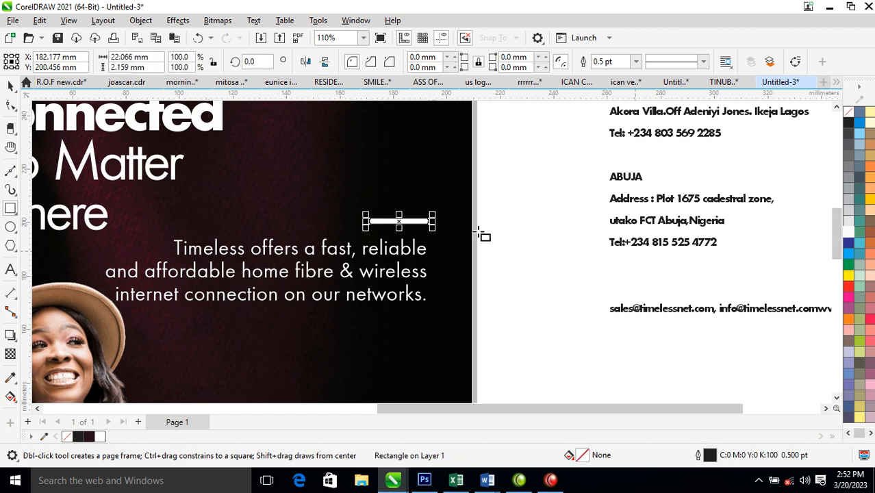
Remove the white bar's outline and place a copy of the bar below the right end of the "Timeless offers" paragraph.
{"action": "key", "text": "space"}
{"action": "right_click", "coordinate": [852, 115]}
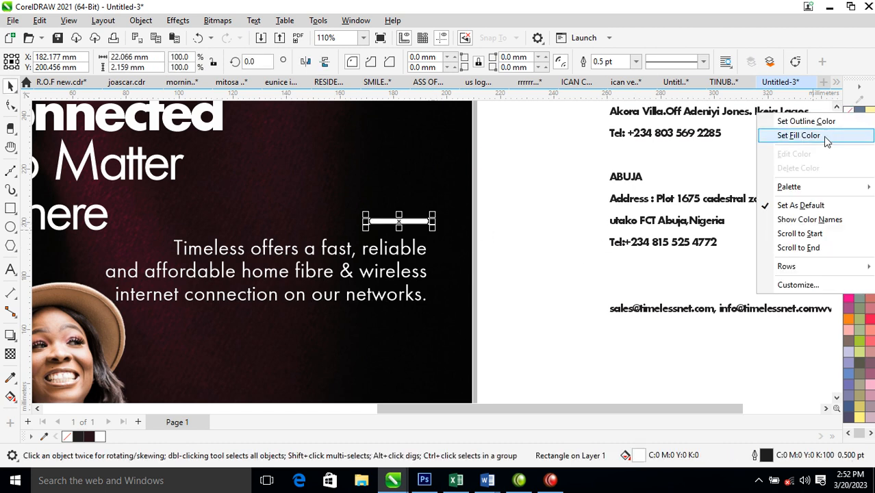
{"action": "left_click", "coordinate": [829, 123]}
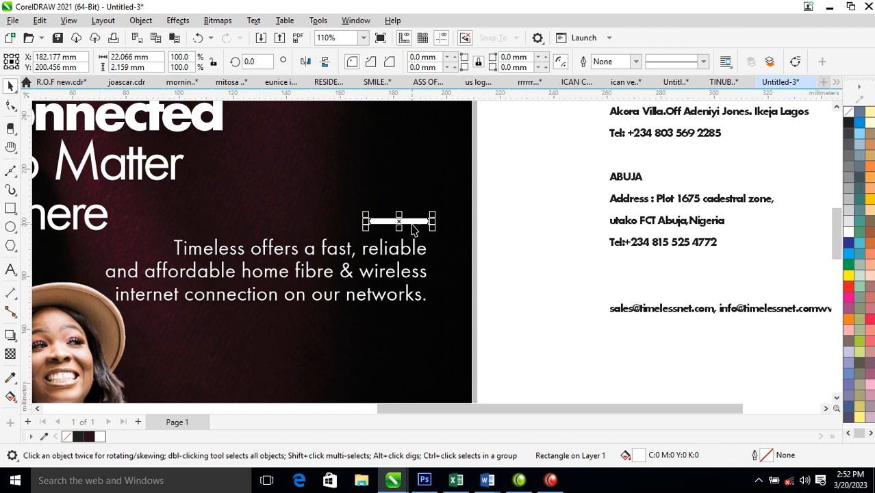
{"action": "left_click_drag", "start_coordinate": [407, 222], "coordinate": [399, 317]}
{"action": "right_click", "coordinate": [400, 317]}
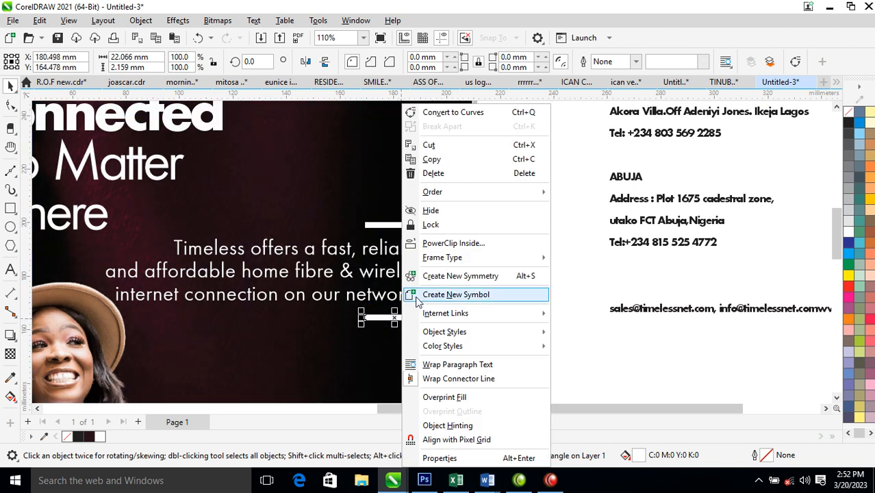
{"action": "left_click", "coordinate": [427, 296]}
Delete the full stop at the end of the "Timeless offers" paragraph.
{"action": "double_click", "coordinate": [422, 301]}
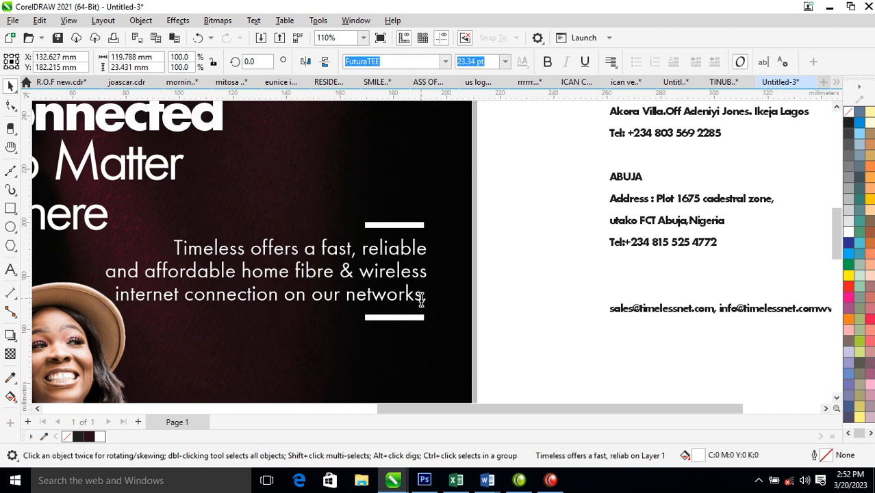
{"action": "key", "text": "BackSpace"}
{"action": "key", "text": "ctrl+space"}
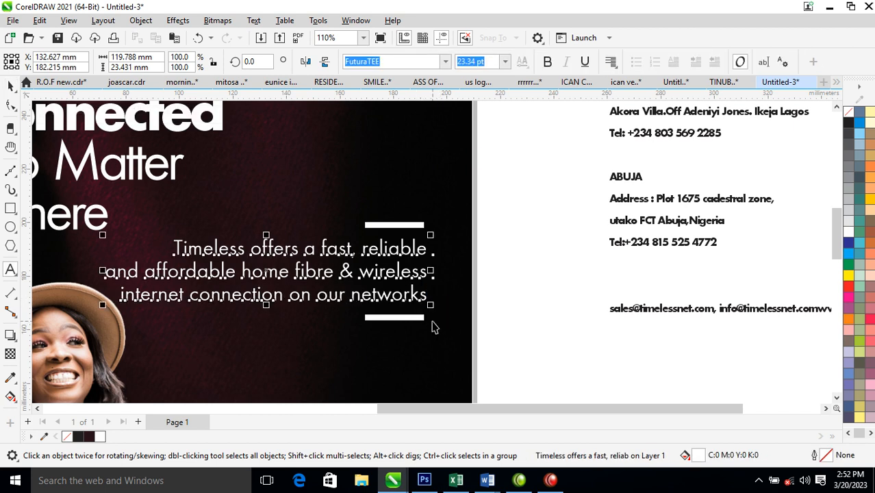
Move the contact details text from beside the page onto the flyer's lower right area.
{"action": "scroll", "coordinate": [443, 319], "scroll_direction": "down", "scroll_amount": 4}
{"action": "key", "text": "z"}
{"action": "left_click_drag", "start_coordinate": [264, 209], "coordinate": [515, 394]}
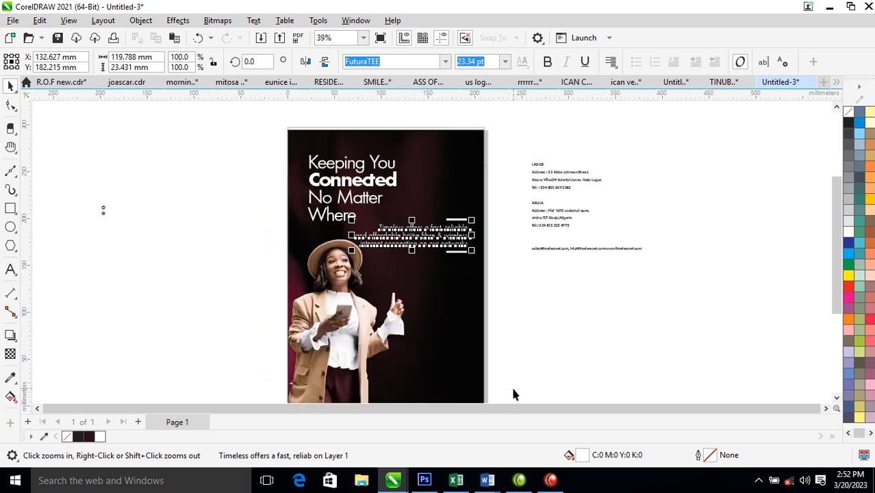
{"action": "left_click", "coordinate": [545, 311]}
{"action": "left_click_drag", "start_coordinate": [581, 180], "coordinate": [454, 301]}
Break the headline apart so that each line becomes a separate text object.
{"action": "key", "text": "z"}
{"action": "left_click_drag", "start_coordinate": [212, 143], "coordinate": [557, 322]}
{"action": "left_click", "coordinate": [457, 171]}
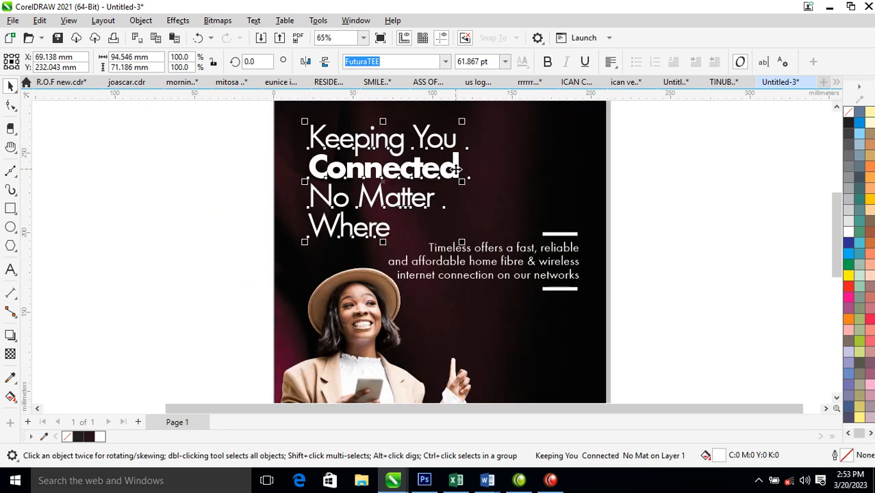
{"action": "left_click", "coordinate": [456, 171]}
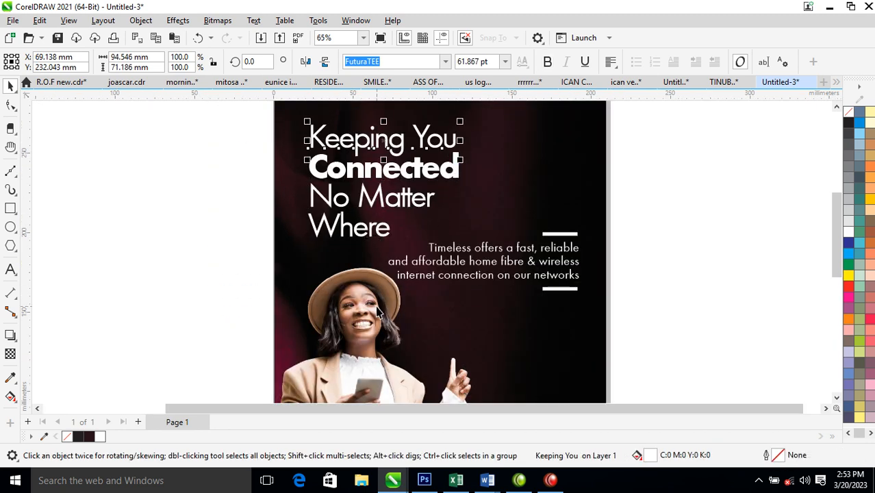
Sample the brown of the woman's hat and fill the headline word "Connected" with it.
{"action": "left_click", "coordinate": [11, 378]}
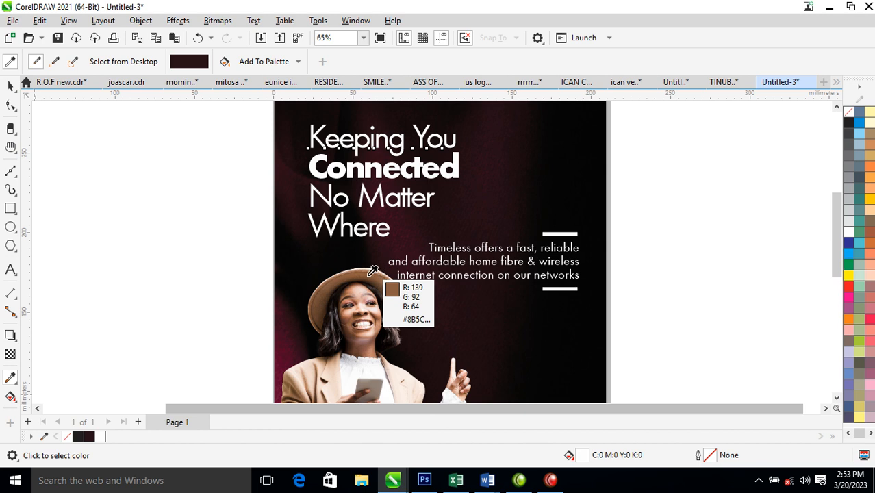
{"action": "left_click", "coordinate": [368, 272]}
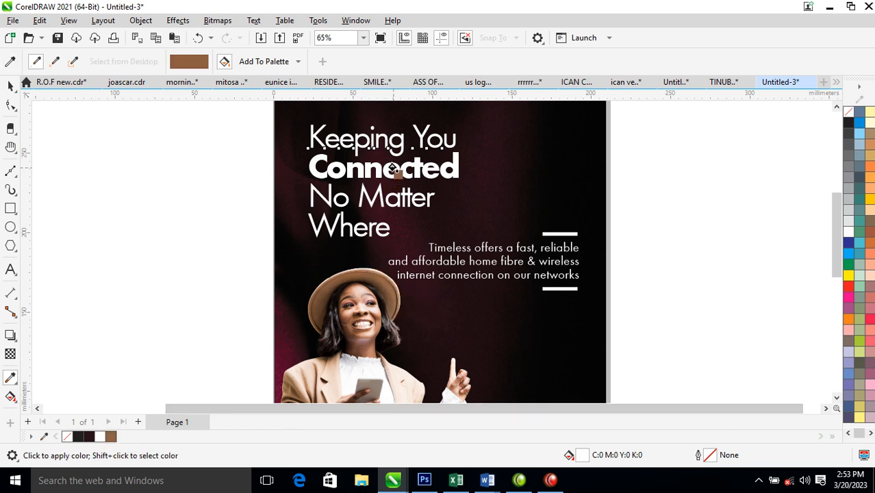
{"action": "key", "text": "z"}
{"action": "left_click_drag", "start_coordinate": [402, 151], "coordinate": [469, 196]}
{"action": "left_click", "coordinate": [323, 207]}
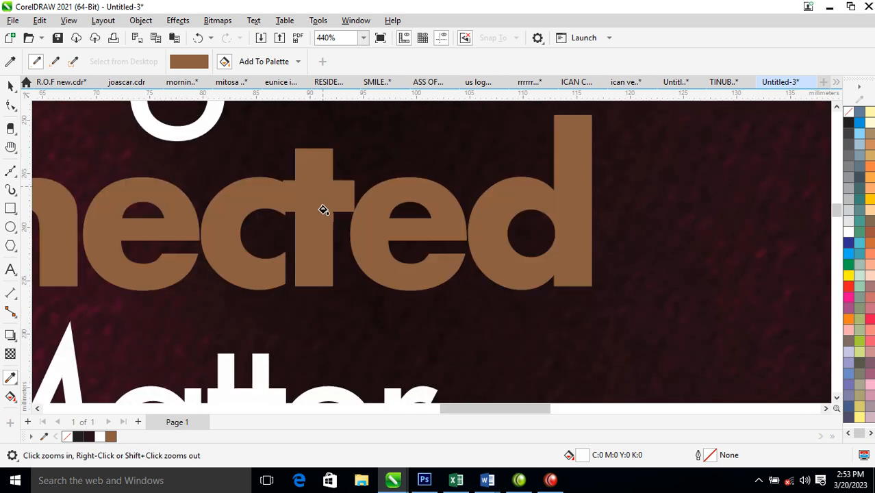
Fill the black contact details text on the flyer with white.
{"action": "scroll", "coordinate": [462, 251], "scroll_direction": "down", "scroll_amount": 6}
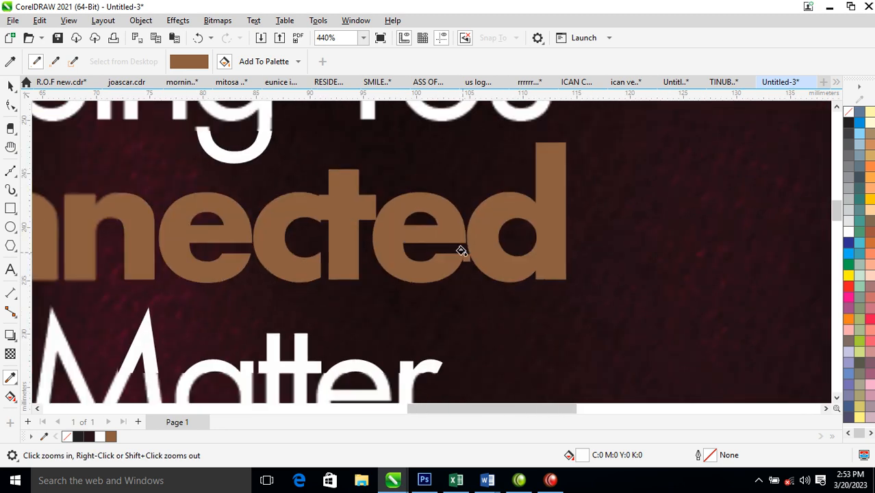
{"action": "scroll", "coordinate": [462, 252], "scroll_direction": "down", "scroll_amount": 4}
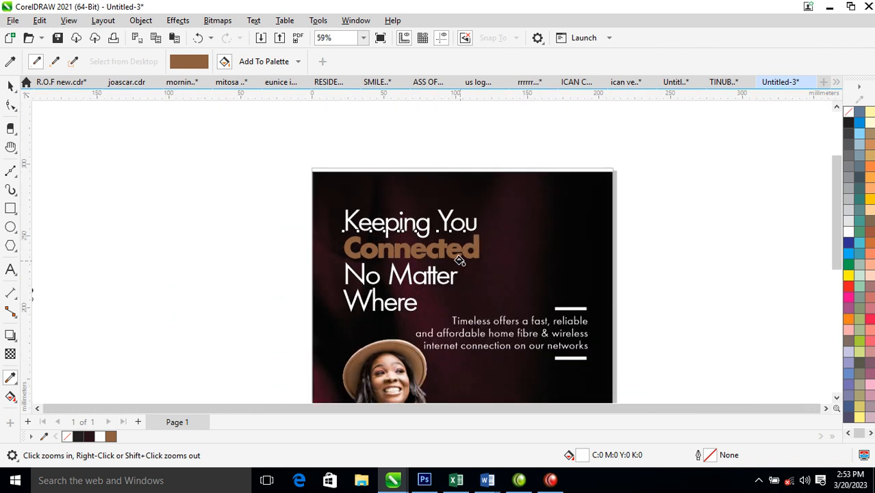
{"action": "left_click_drag", "start_coordinate": [355, 208], "coordinate": [568, 408]}
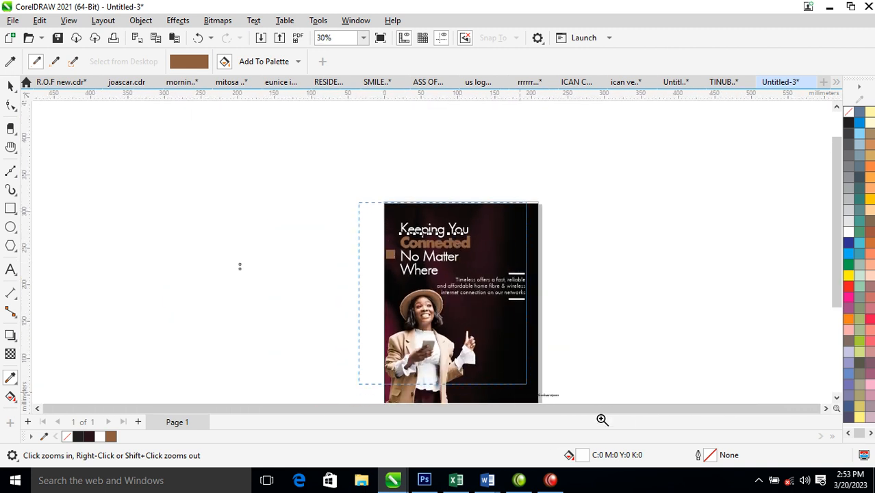
{"action": "key", "text": "space"}
{"action": "left_click", "coordinate": [498, 353]}
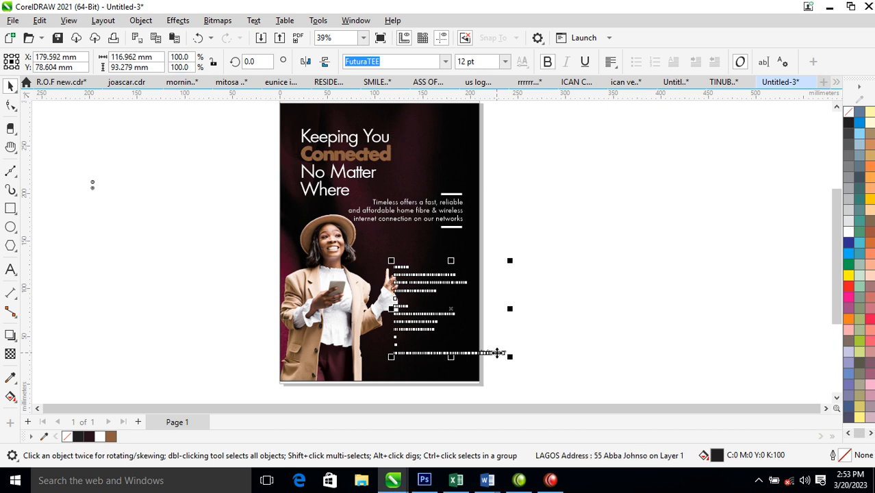
{"action": "left_click", "coordinate": [848, 231]}
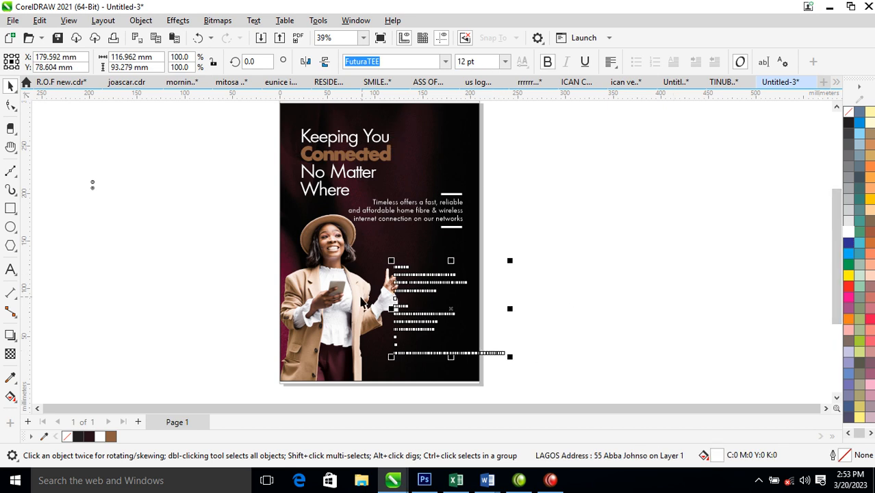
Right-align the contact details text and move it within the flyer's right margin, beside the woman.
{"action": "left_click_drag", "start_coordinate": [267, 236], "coordinate": [578, 369]}
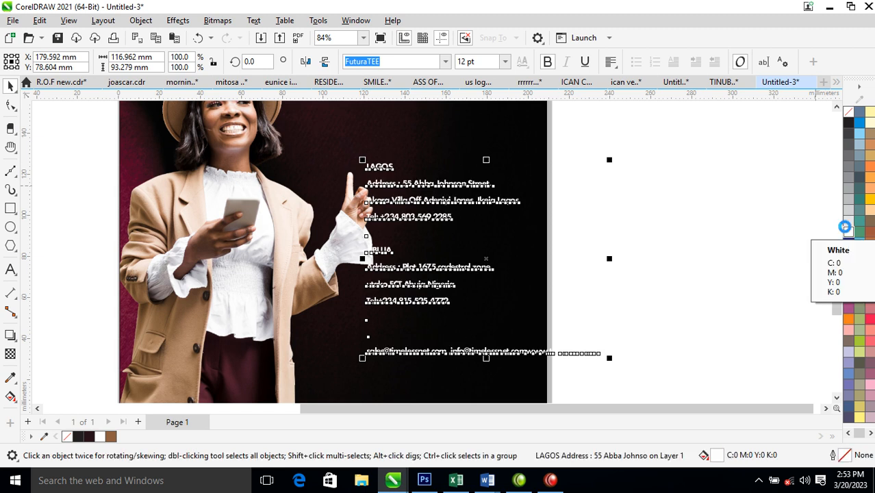
{"action": "left_click_drag", "start_coordinate": [479, 188], "coordinate": [457, 286]}
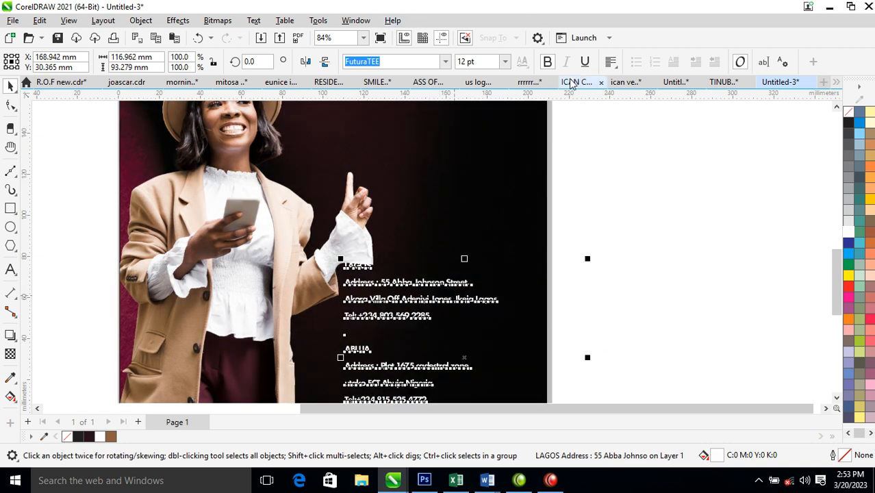
{"action": "left_click", "coordinate": [610, 62]}
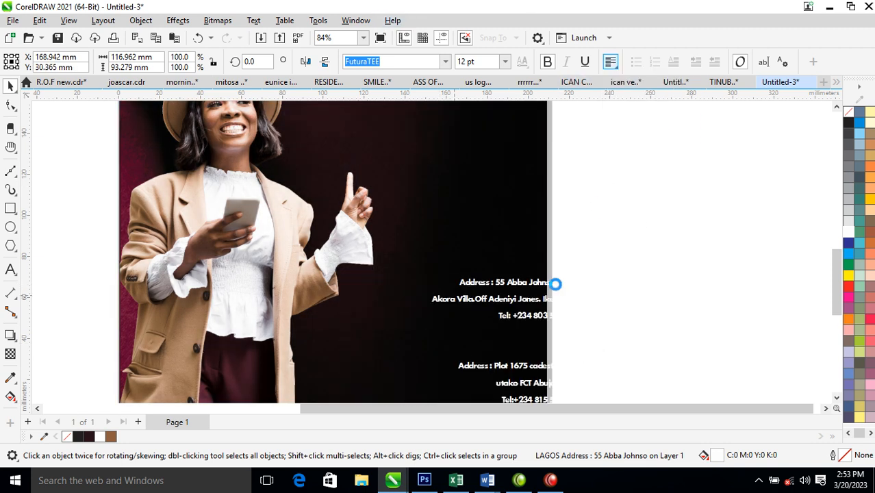
{"action": "left_click_drag", "start_coordinate": [563, 284], "coordinate": [460, 257]}
Tighten the line spacing of the contact details text with the Shape tool.
{"action": "scroll", "coordinate": [463, 277], "scroll_direction": "down", "scroll_amount": 3}
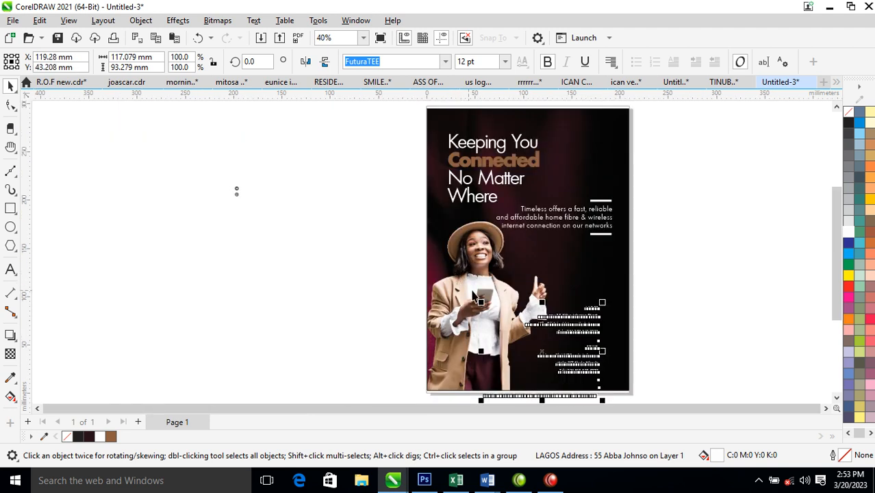
{"action": "key", "text": "F2"}
{"action": "left_click_drag", "start_coordinate": [386, 250], "coordinate": [707, 428]}
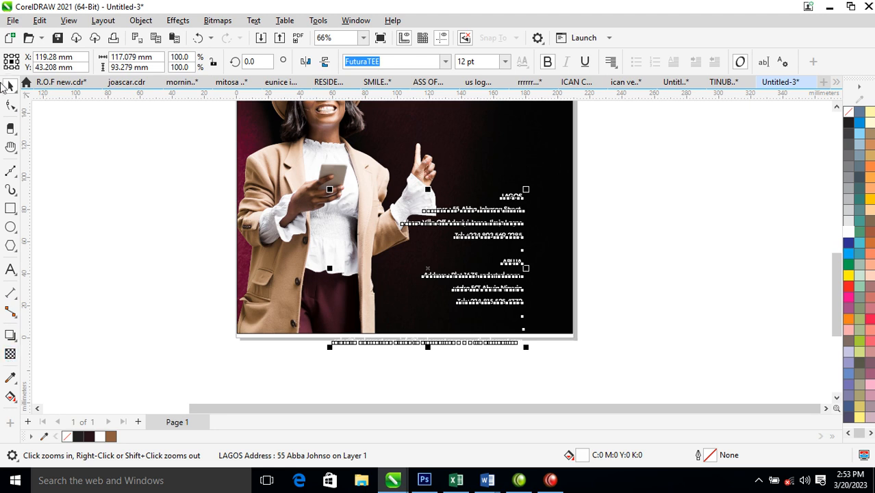
{"action": "left_click", "coordinate": [11, 106]}
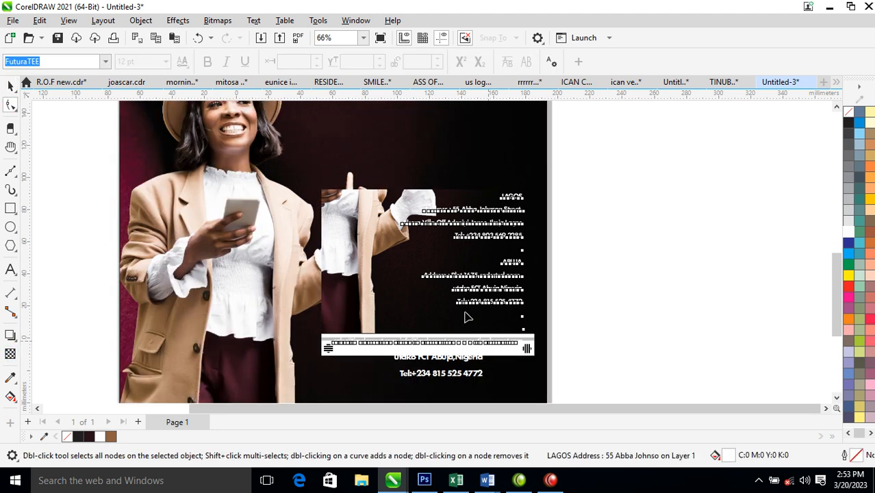
{"action": "left_click_drag", "start_coordinate": [328, 348], "coordinate": [343, 295]}
Remove bold from the contact details and move the block so its right edge lines up with the paragraph above.
{"action": "key", "text": "space"}
{"action": "left_click_drag", "start_coordinate": [292, 136], "coordinate": [546, 359]}
{"action": "left_click_drag", "start_coordinate": [544, 183], "coordinate": [574, 213]}
{"action": "left_click_drag", "start_coordinate": [719, 176], "coordinate": [332, 351]}
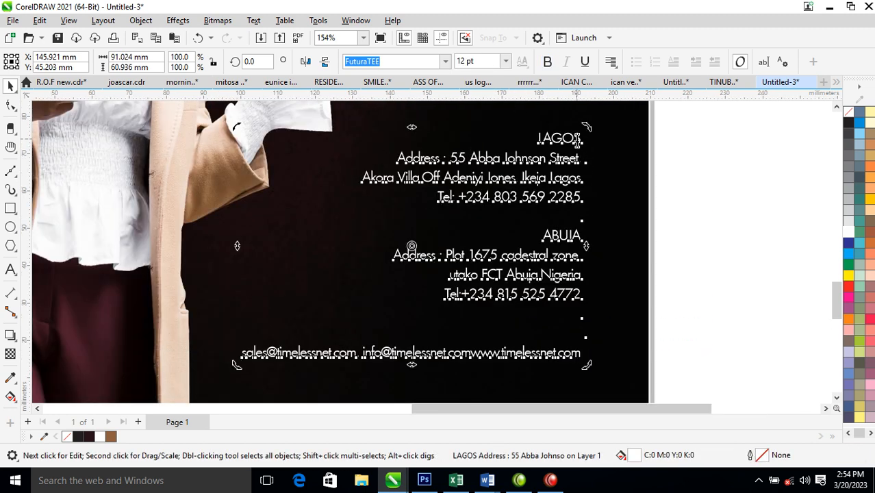
Make the city headings "LAGOS" and "ABUJA" bold in the contact details.
{"action": "double_click", "coordinate": [547, 139]}
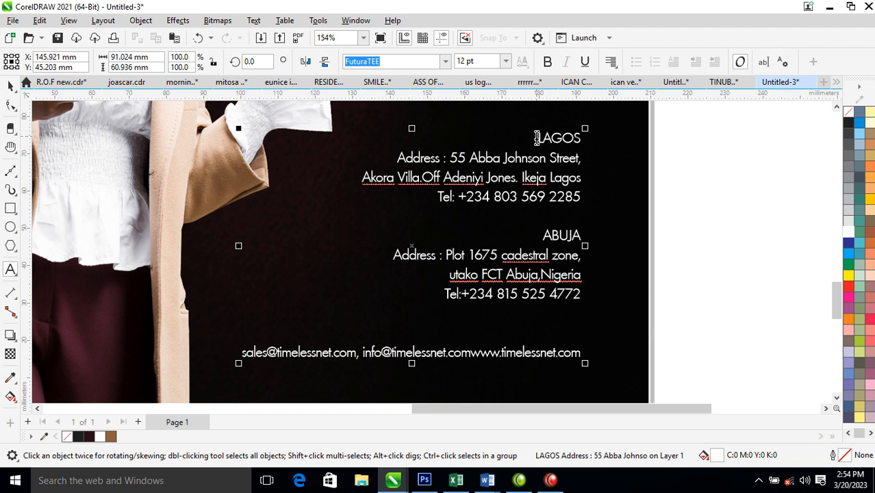
{"action": "left_click", "coordinate": [547, 63]}
{"action": "double_click", "coordinate": [545, 235]}
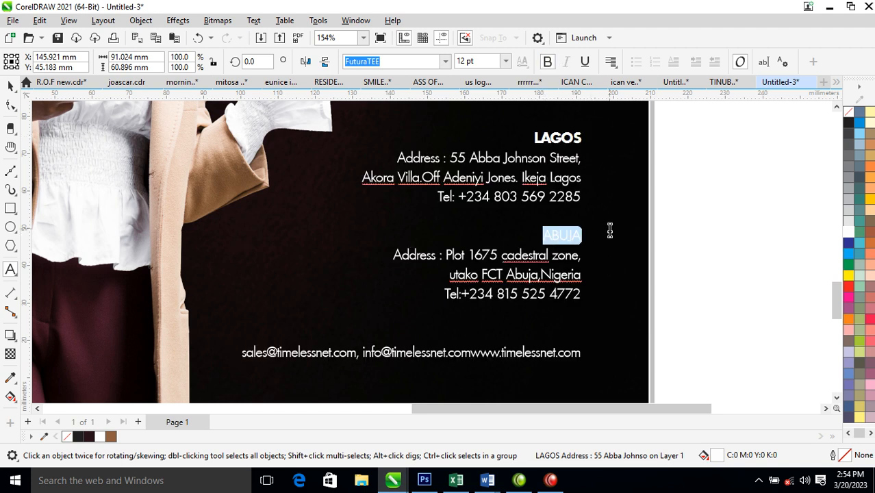
{"action": "left_click", "coordinate": [547, 63]}
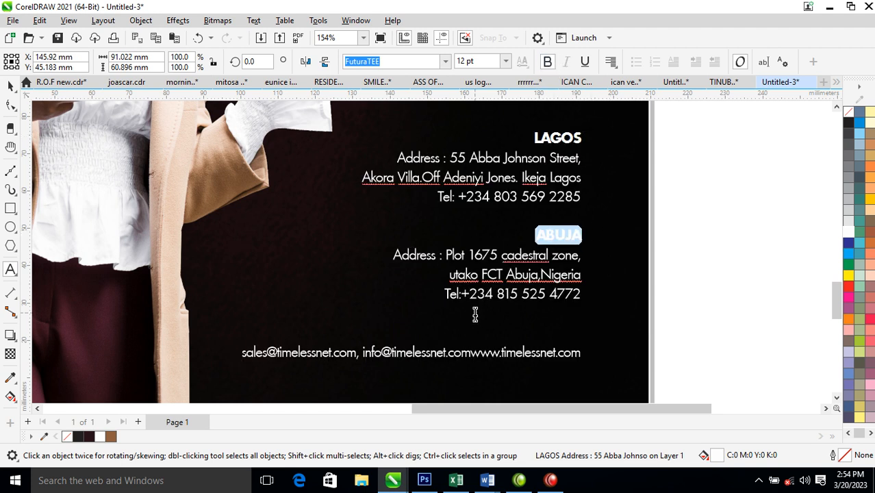
Delete the "Address :" label from both office addresses and add a space after "Tel:" in the Abuja entry.
{"action": "left_click_drag", "start_coordinate": [446, 254], "coordinate": [390, 254]}
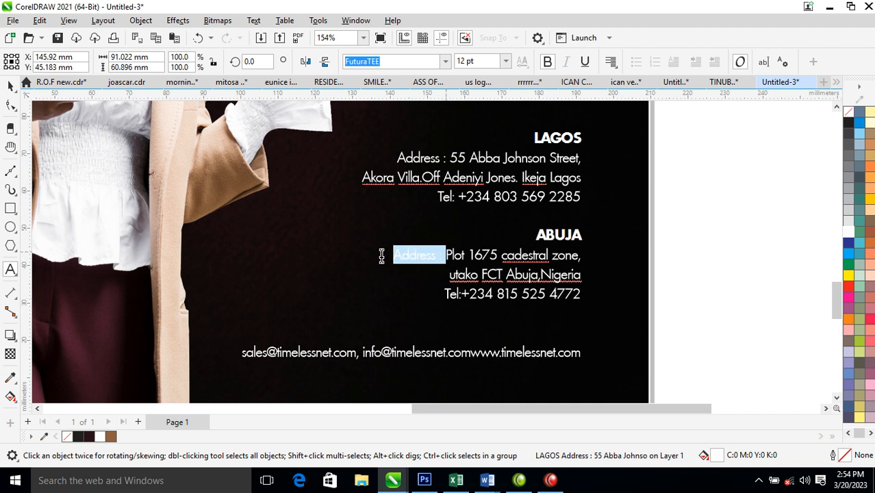
{"action": "key", "text": "Delete"}
{"action": "key", "text": "Up"}
{"action": "key", "text": "Up"}
{"action": "key", "text": "Up"}
{"action": "key", "text": "Up"}
{"action": "key", "text": "Up"}
{"action": "key", "text": "shift+Left"}
{"action": "key", "text": "shift+Left"}
{"action": "key", "text": "shift+Left"}
{"action": "key", "text": "shift+Left"}
{"action": "key", "text": "shift+Left"}
{"action": "key", "text": "shift+Left"}
{"action": "key", "text": "shift+Left"}
{"action": "key", "text": "shift+Left"}
{"action": "key", "text": "shift+Left"}
{"action": "key", "text": "shift+Left"}
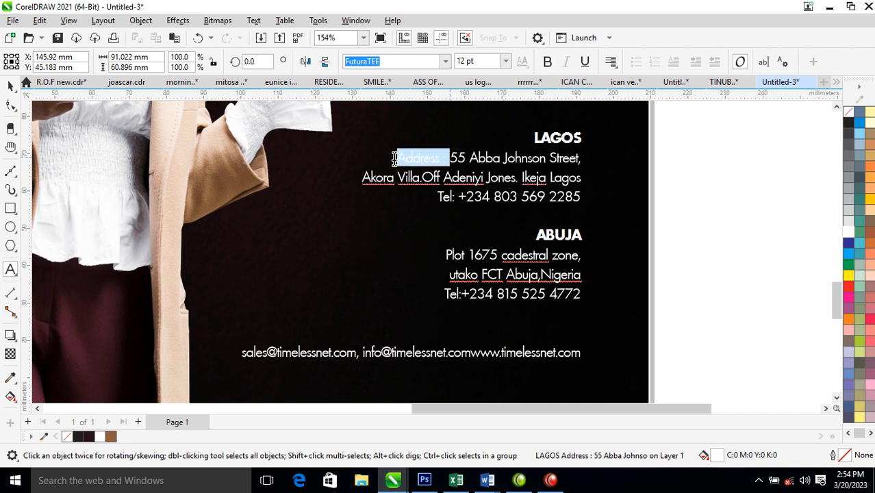
{"action": "key", "text": "Delete"}
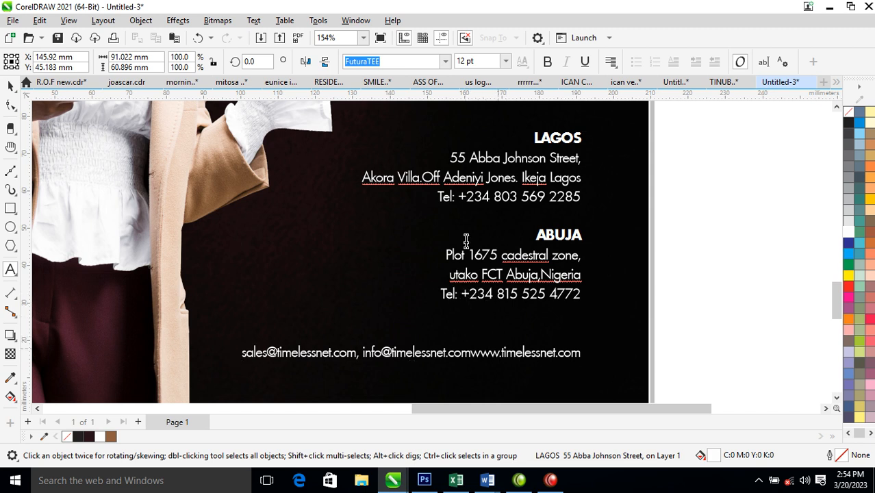
{"action": "key", "text": "ctrl+space"}
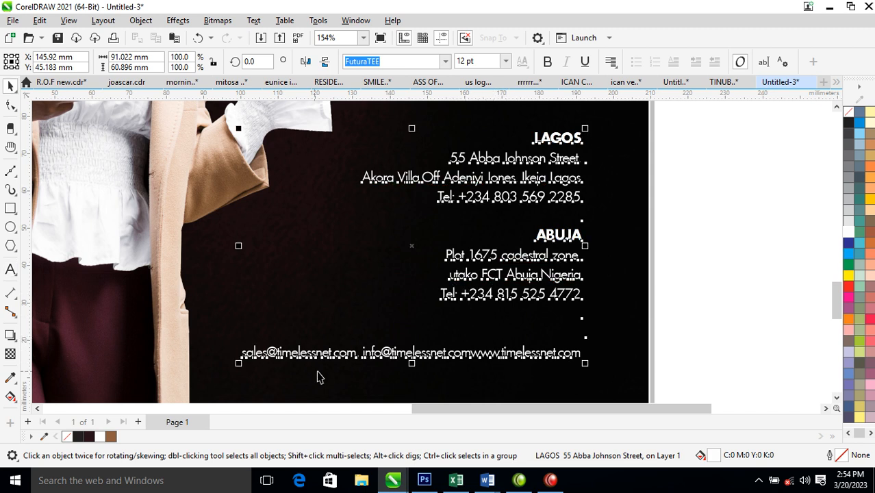
Split the e-mail and website line of the contact details into two lines and remove the extra blank line above it.
{"action": "left_click", "coordinate": [299, 317]}
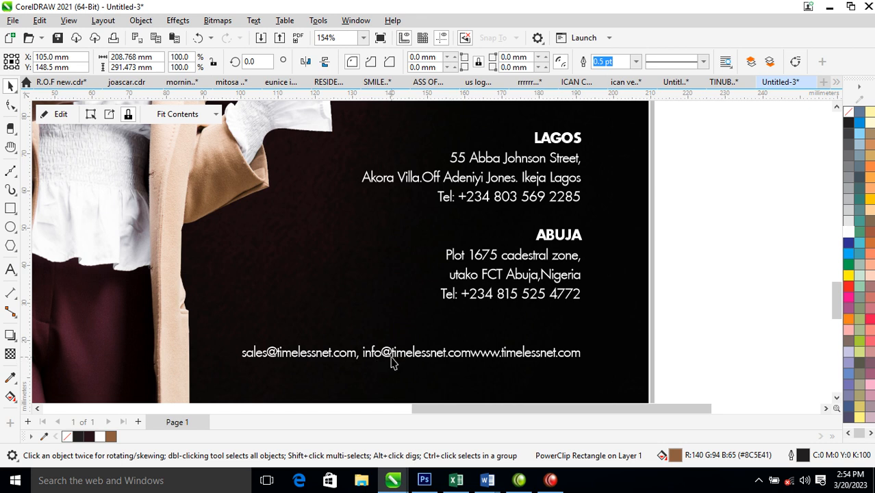
{"action": "key", "text": "F8"}
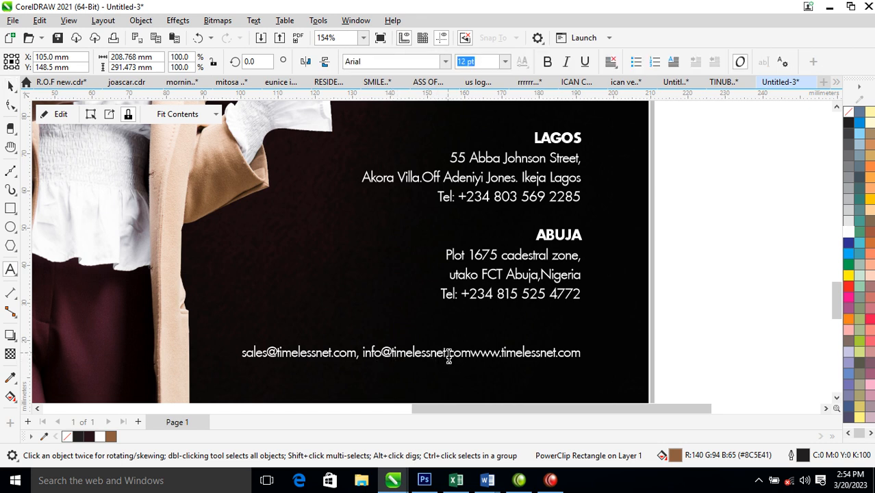
{"action": "left_click", "coordinate": [448, 354]}
{"action": "key", "text": "Return"}
{"action": "key", "text": "ctrl+space"}
{"action": "scroll", "coordinate": [529, 365], "scroll_direction": "down", "scroll_amount": 1}
{"action": "scroll", "coordinate": [528, 364], "scroll_direction": "down", "scroll_amount": 1}
{"action": "double_click", "coordinate": [429, 356]}
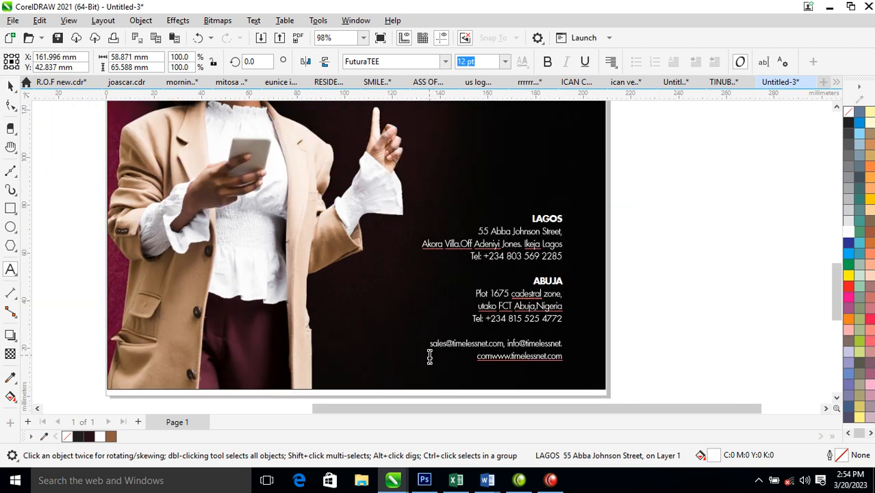
{"action": "key", "text": "ctrl+space"}
Move the two tiny off-page objects to the right of the e-mail and website lines in the flyer's lower corner.
{"action": "scroll", "coordinate": [463, 357], "scroll_direction": "down", "scroll_amount": 1}
{"action": "scroll", "coordinate": [270, 255], "scroll_direction": "down", "scroll_amount": 2}
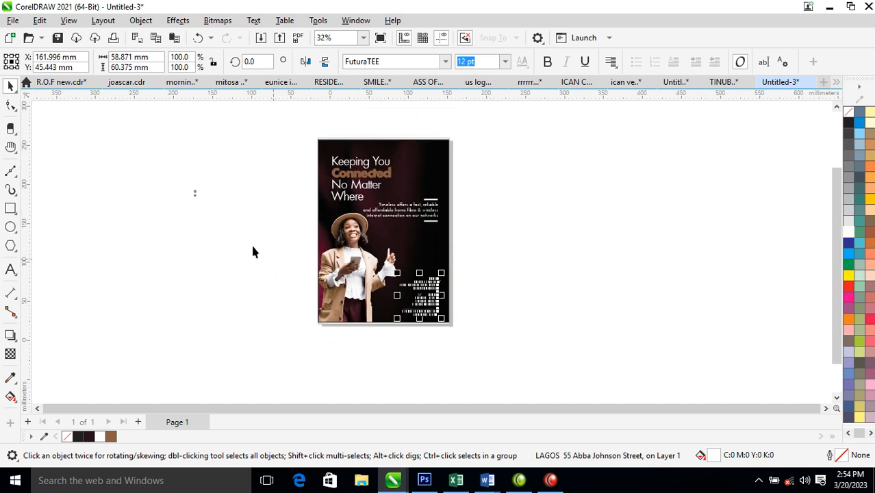
{"action": "left_click_drag", "start_coordinate": [171, 165], "coordinate": [443, 312]}
{"action": "key", "text": "z"}
{"action": "left_click_drag", "start_coordinate": [398, 293], "coordinate": [464, 311]}
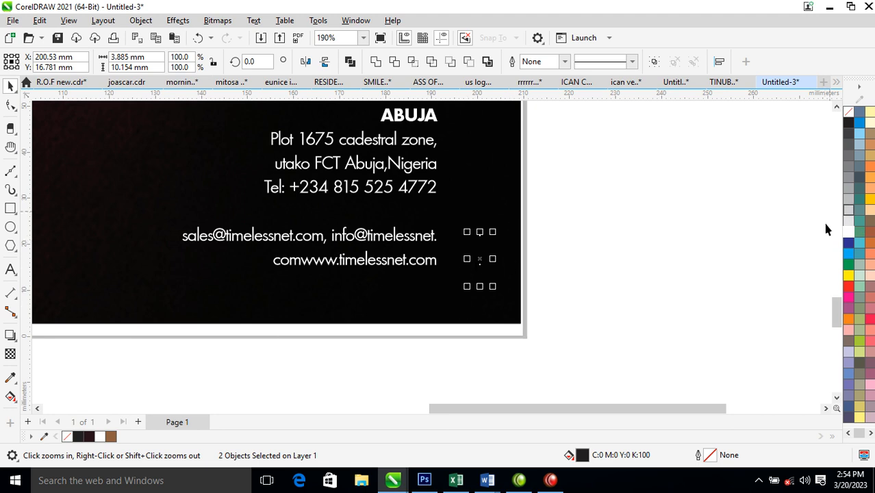
Color the mail and globe icons white and scale them to about 88.7%, close beside the e-mail and website lines.
{"action": "key", "text": "space"}
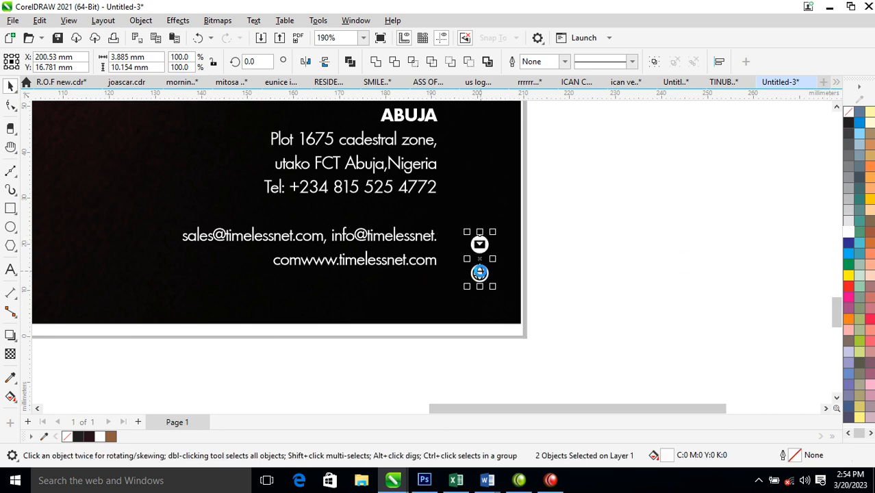
{"action": "left_click_drag", "start_coordinate": [483, 245], "coordinate": [471, 229]}
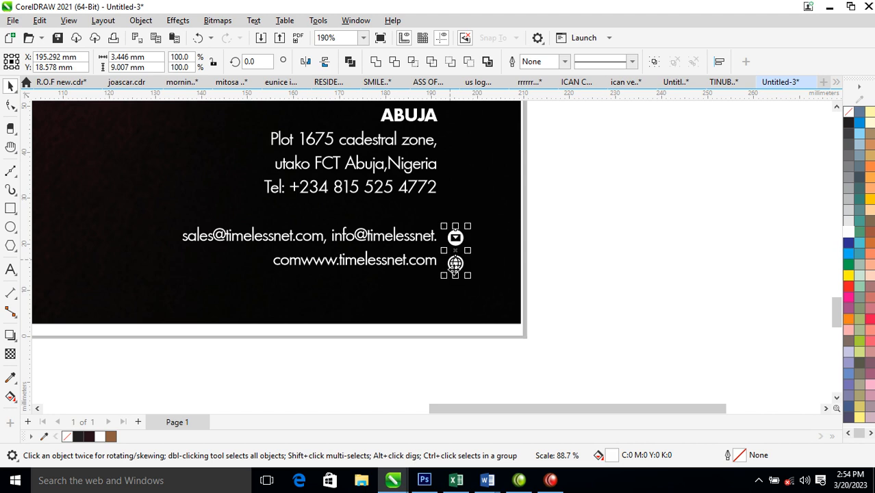
{"action": "left_click_drag", "start_coordinate": [458, 263], "coordinate": [465, 261]}
Right-align the promotional text and its two white bars with the contact details.
{"action": "scroll", "coordinate": [466, 261], "scroll_direction": "down", "scroll_amount": 1}
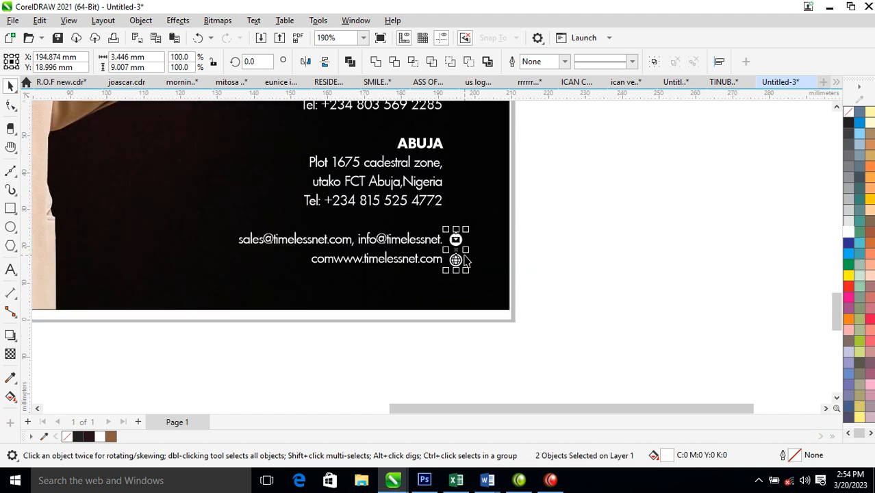
{"action": "scroll", "coordinate": [477, 233], "scroll_direction": "down", "scroll_amount": 10}
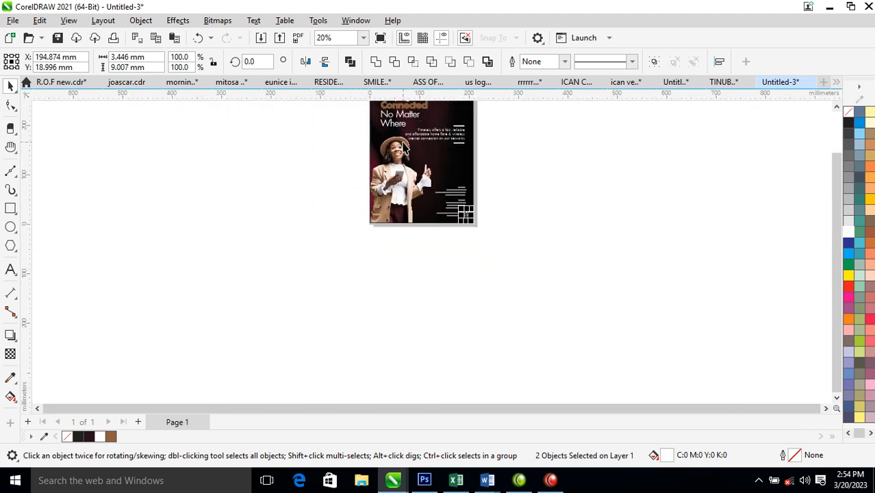
{"action": "key", "text": "z"}
{"action": "left_click_drag", "start_coordinate": [346, 250], "coordinate": [511, 80]}
{"action": "left_click_drag", "start_coordinate": [335, 148], "coordinate": [524, 377]}
{"action": "left_click", "coordinate": [594, 280]}
{"action": "left_click_drag", "start_coordinate": [617, 180], "coordinate": [356, 263]}
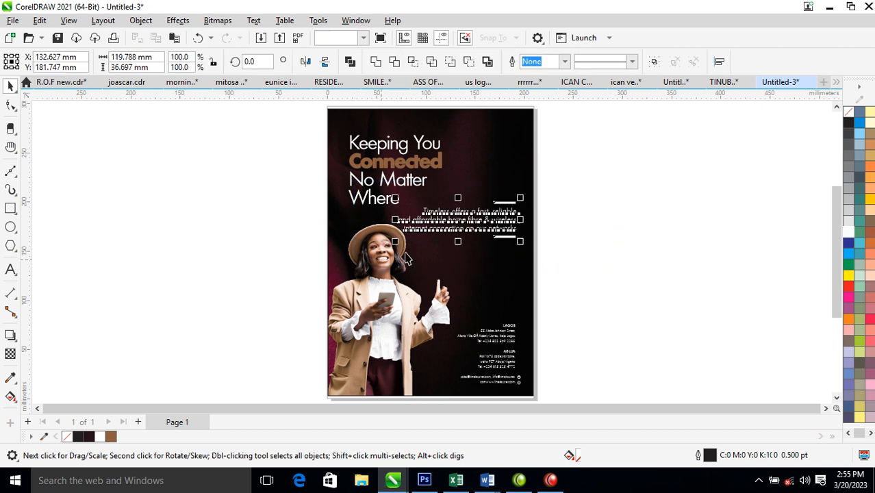
{"action": "left_click", "coordinate": [509, 335], "text": "shift"}
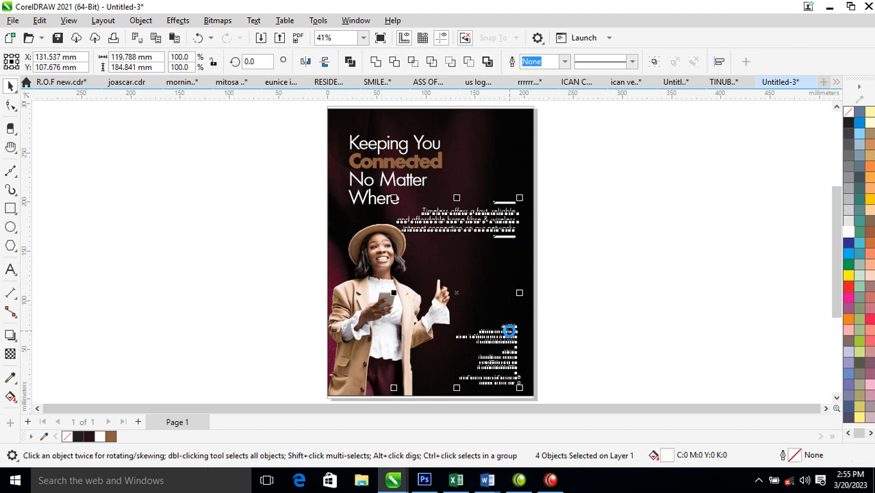
{"action": "left_click", "coordinate": [613, 243]}
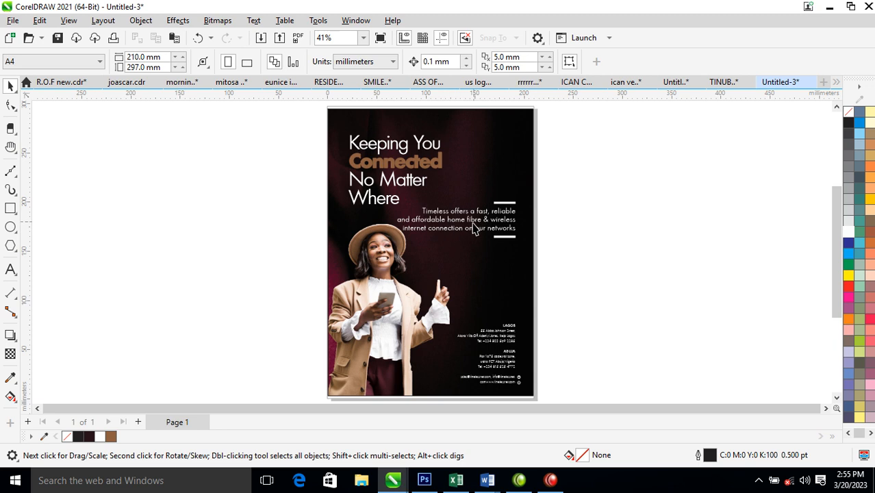
Break the promotional text into separate lines and scale the three lines down together.
{"action": "left_click", "coordinate": [466, 230]}
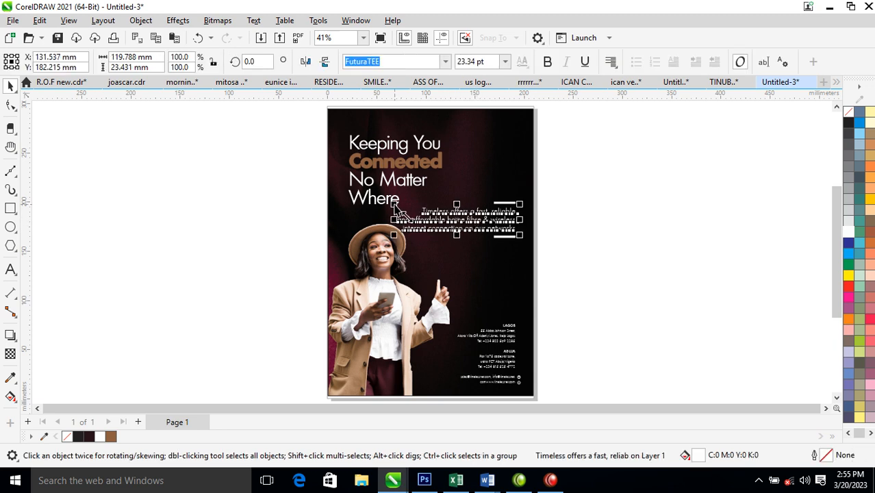
{"action": "left_click_drag", "start_coordinate": [397, 205], "coordinate": [396, 202]}
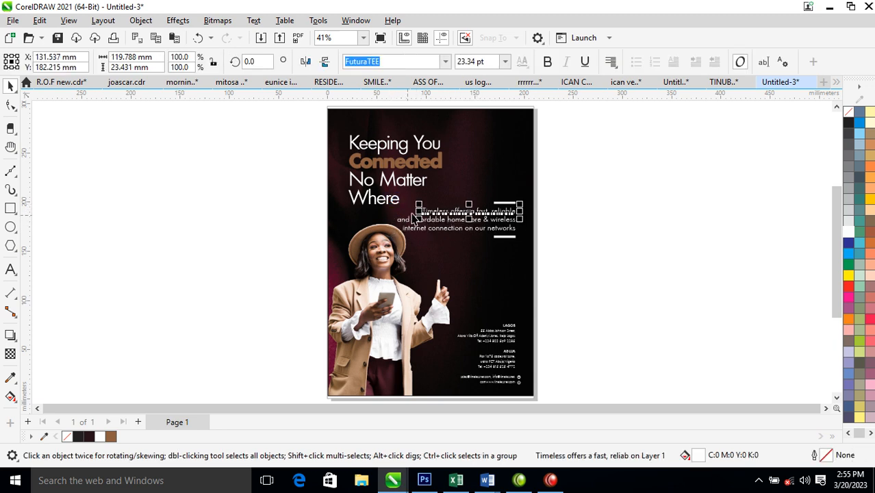
{"action": "left_click", "coordinate": [407, 220], "text": "shift"}
{"action": "left_click", "coordinate": [421, 229], "text": "shift"}
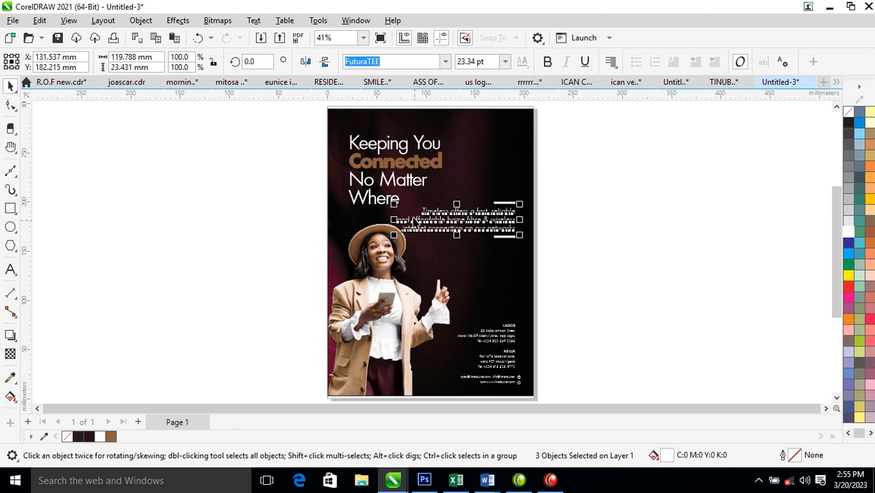
{"action": "left_click_drag", "start_coordinate": [394, 204], "coordinate": [411, 207]}
Move the white bars above and below the promotional text closer to the shrunken lines.
{"action": "key", "text": "z"}
{"action": "left_click_drag", "start_coordinate": [563, 179], "coordinate": [511, 270]}
{"action": "left_click_drag", "start_coordinate": [621, 189], "coordinate": [622, 203]}
{"action": "scroll", "coordinate": [599, 267], "scroll_direction": "down", "scroll_amount": 5}
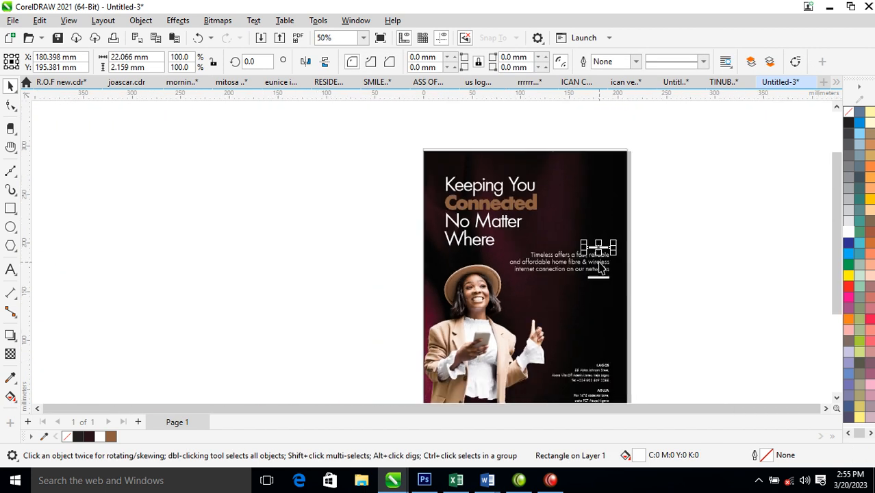
Draw a white circle about 31 mm across above the woman's raised finger and add progressively smaller concentric copies inside it.
{"action": "key", "text": "z"}
{"action": "key", "text": "shift+F4"}
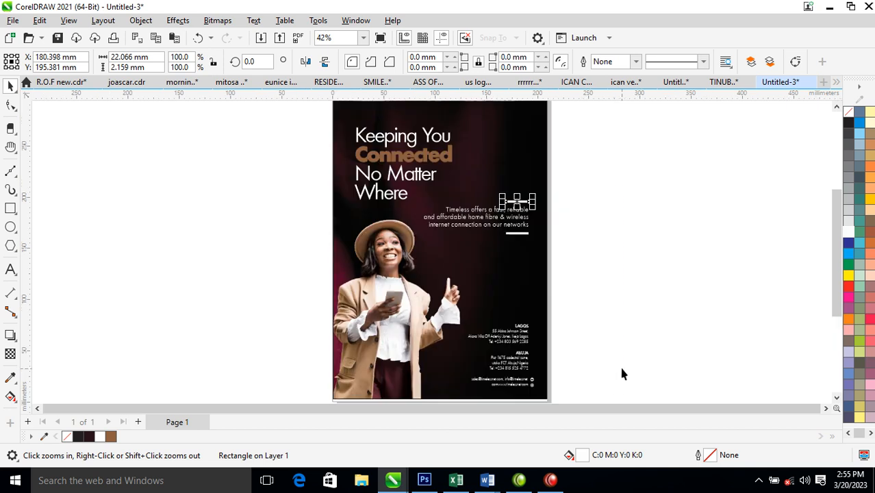
{"action": "left_click_drag", "start_coordinate": [312, 235], "coordinate": [506, 326]}
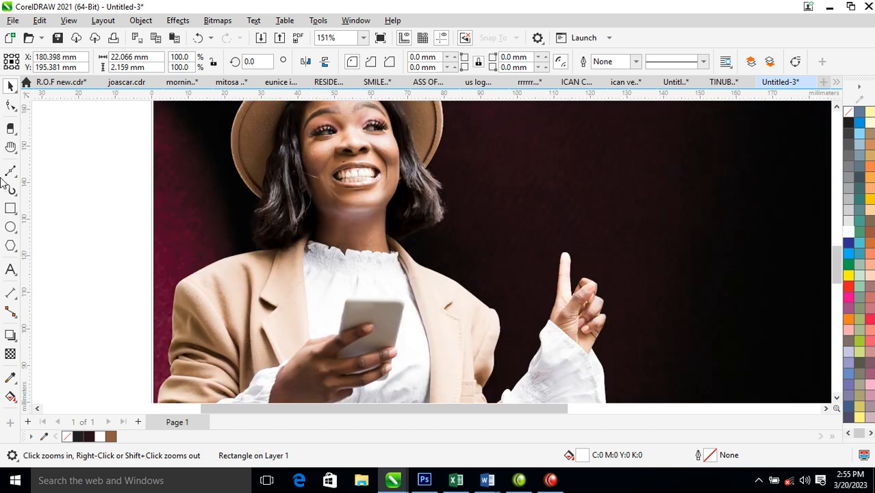
{"action": "left_click", "coordinate": [11, 228]}
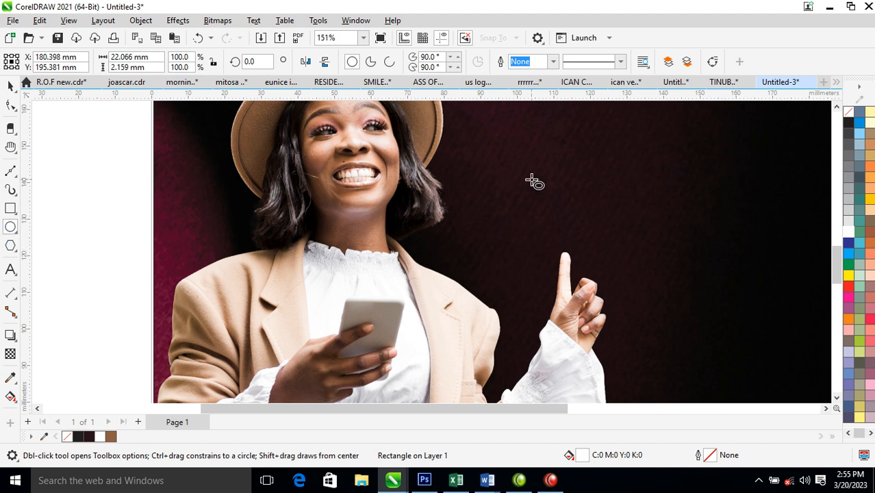
{"action": "left_click_drag", "start_coordinate": [472, 132], "coordinate": [593, 252]}
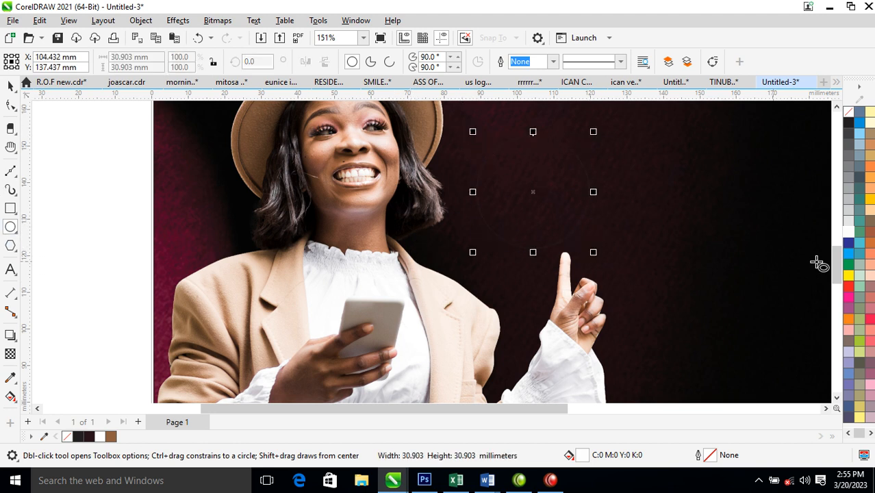
{"action": "left_click", "coordinate": [848, 231]}
{"action": "key", "text": "space"}
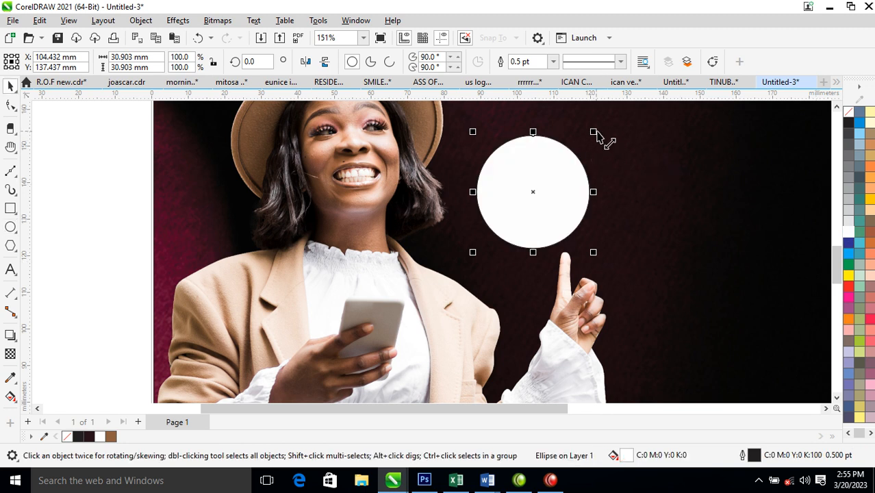
{"action": "left_click_drag", "start_coordinate": [592, 132], "coordinate": [546, 186]}
Combine the concentric circles in pairs from the outside inward to cut out three separate white rings around the centre dot.
{"action": "left_click", "coordinate": [557, 150]}
{"action": "left_click", "coordinate": [549, 151], "text": "shift"}
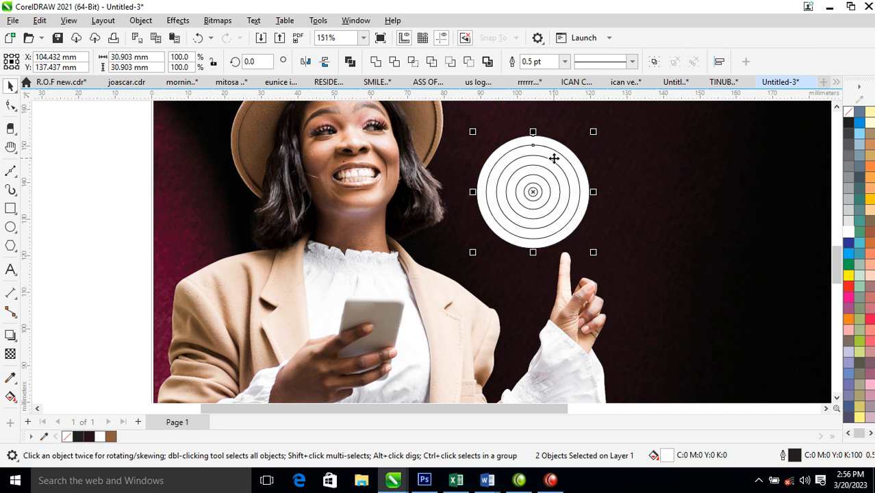
{"action": "key", "text": "ctrl+l"}
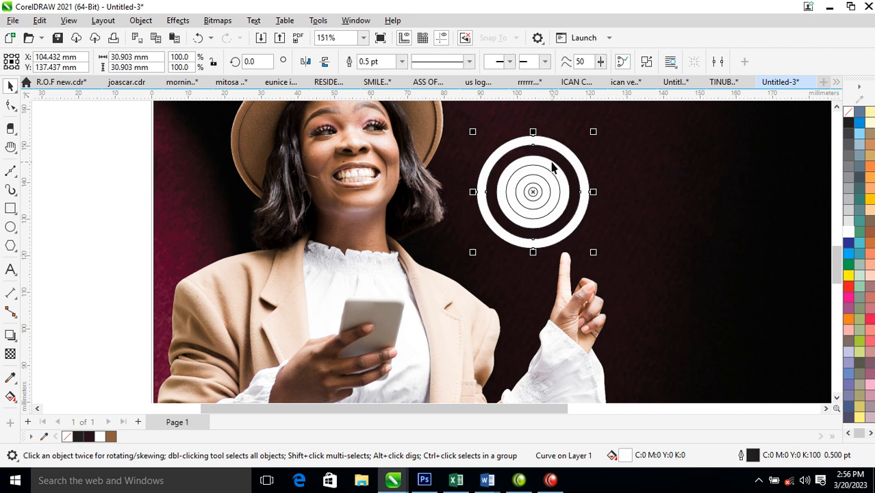
{"action": "left_click", "coordinate": [549, 162]}
{"action": "left_click", "coordinate": [539, 171], "text": "shift"}
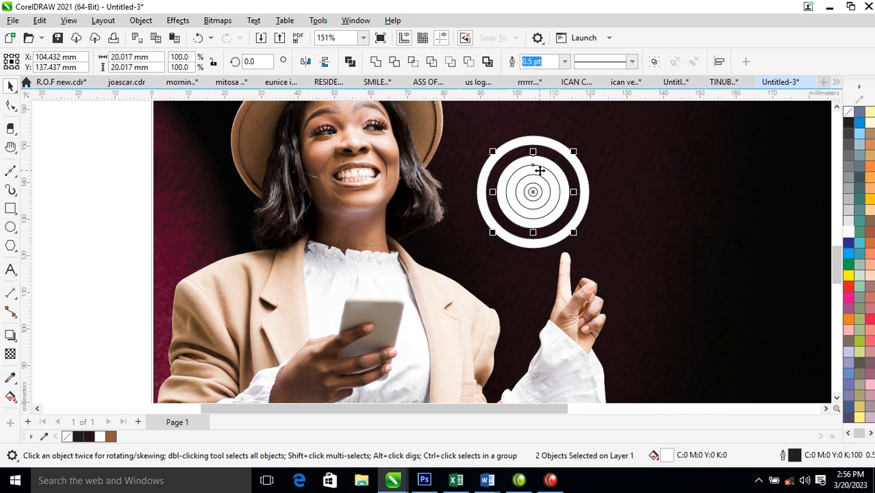
{"action": "key", "text": "ctrl+l"}
{"action": "left_click", "coordinate": [539, 187]}
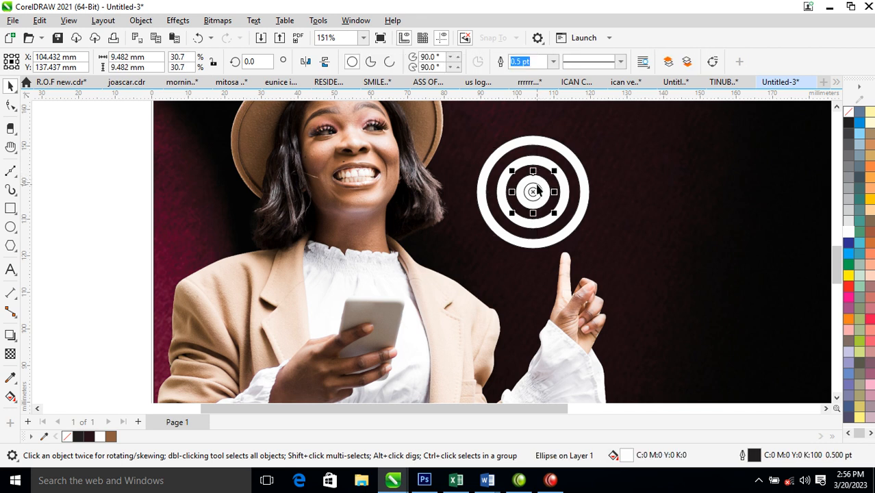
{"action": "left_click", "coordinate": [538, 189], "text": "shift"}
{"action": "key", "text": "ctrl+l"}
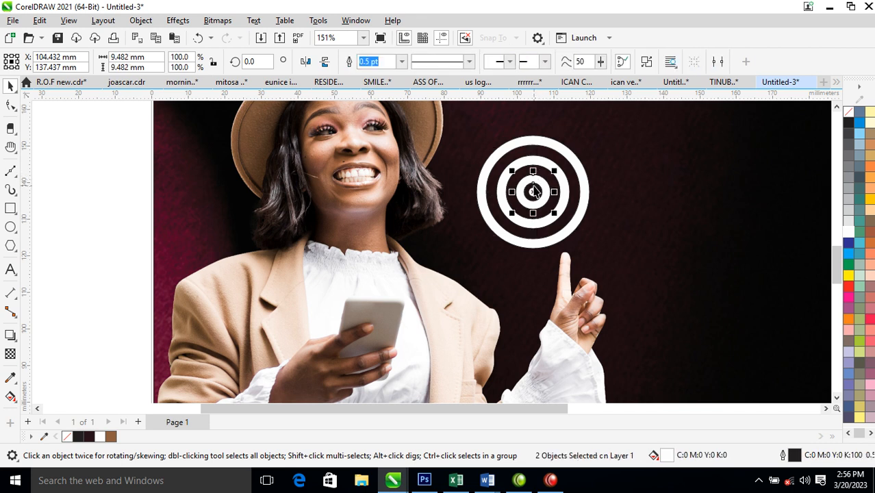
Combine the three white rings into a single curve.
{"action": "left_click", "coordinate": [566, 180], "text": "shift"}
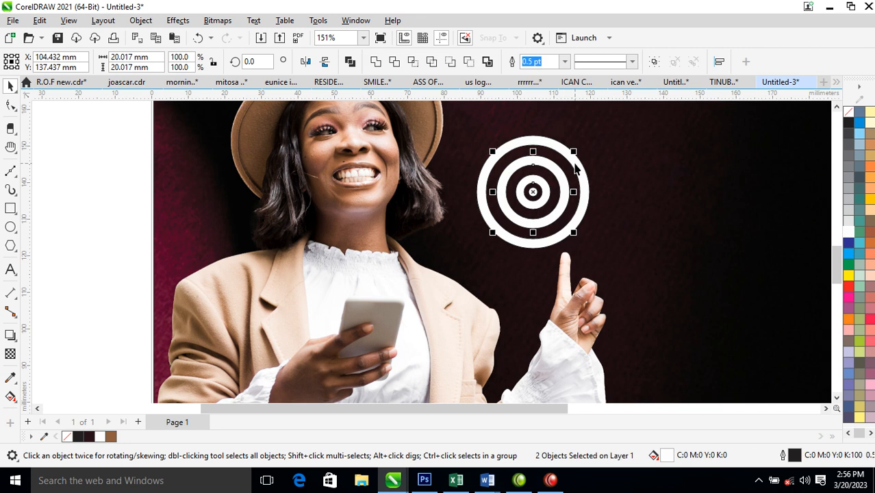
{"action": "left_click", "coordinate": [575, 163], "text": "shift"}
{"action": "key", "text": "ctrl+l"}
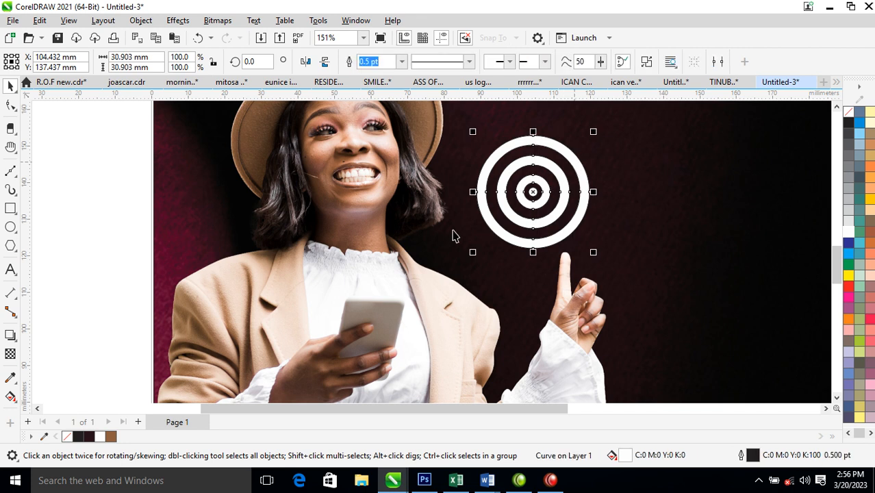
Draw a closed curve about 53 by 56 mm with its vertex at the rings' centre, enclosing all but their upper wedge.
{"action": "left_click", "coordinate": [10, 171]}
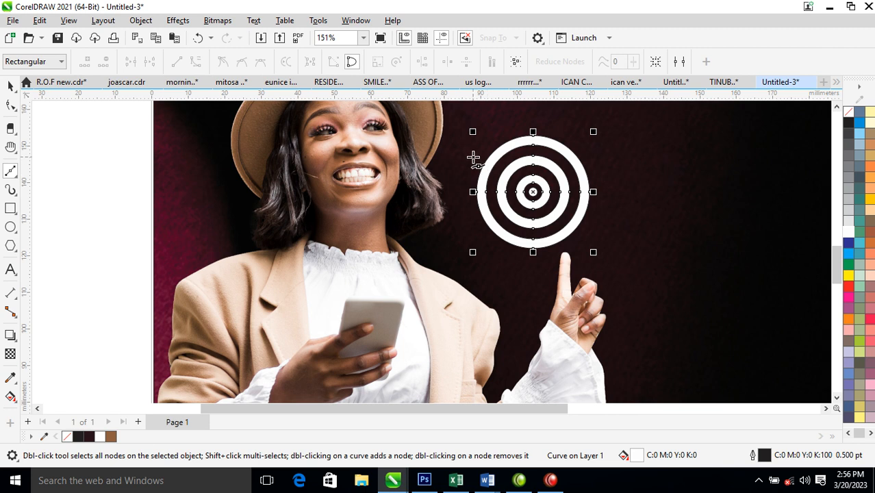
{"action": "left_click", "coordinate": [472, 158]}
{"action": "left_click", "coordinate": [532, 192]}
{"action": "left_click", "coordinate": [598, 137]}
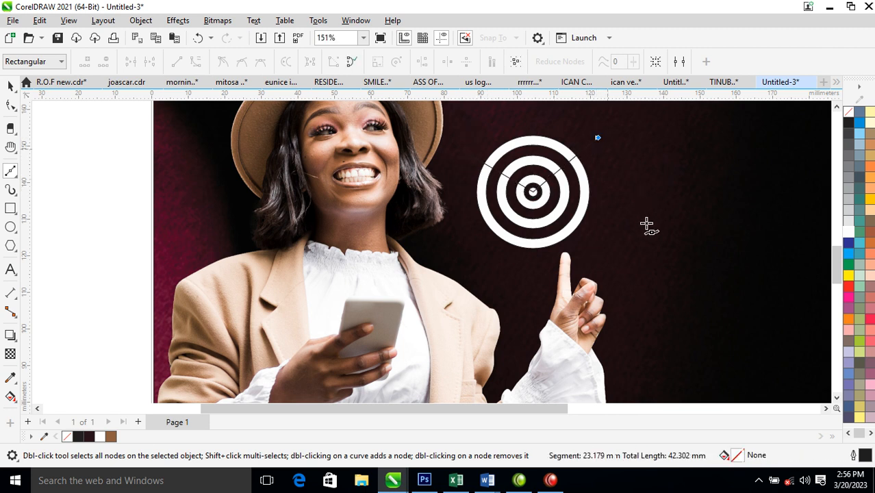
{"action": "left_click_drag", "start_coordinate": [646, 223], "coordinate": [617, 270]}
{"action": "left_click_drag", "start_coordinate": [476, 313], "coordinate": [436, 228]}
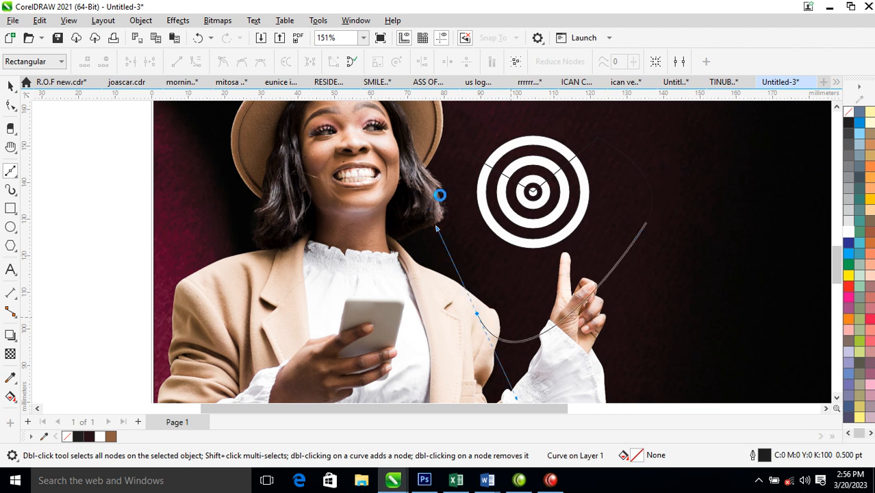
{"action": "left_click", "coordinate": [476, 158]}
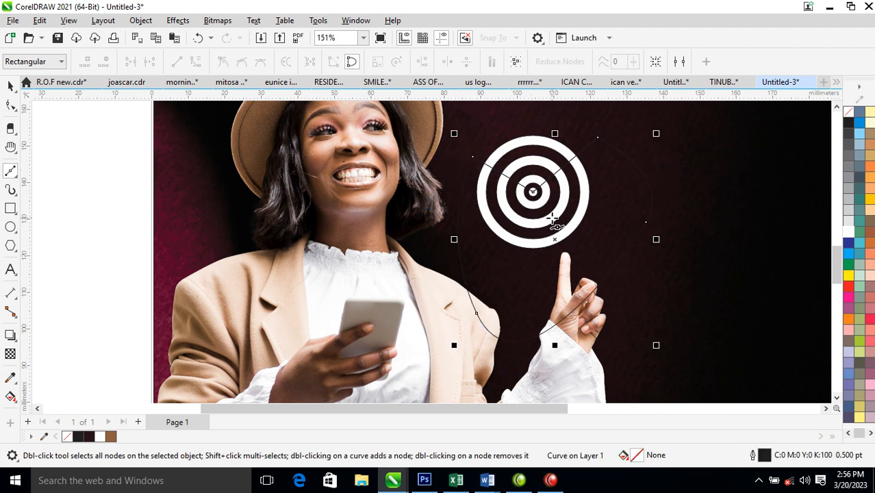
Trim the rings with the closed curve to leave Wi-Fi arcs, and delete the cutting curve.
{"action": "key", "text": "space"}
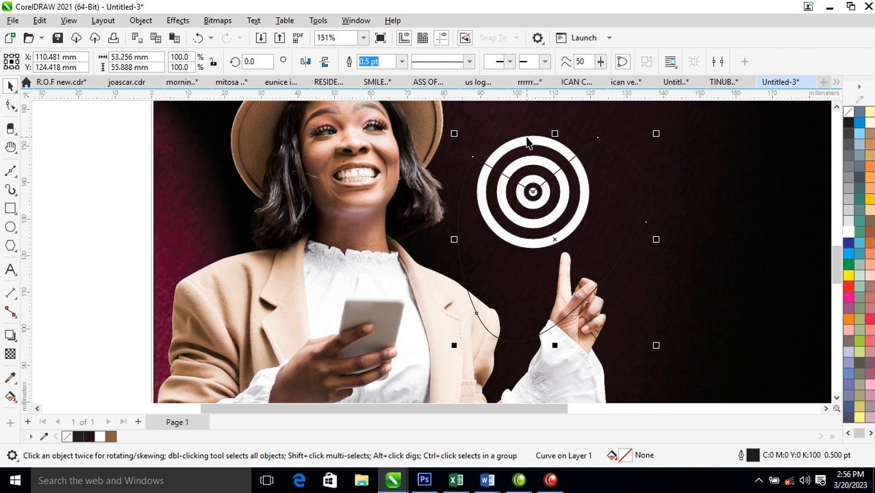
{"action": "left_click", "coordinate": [526, 142], "text": "shift"}
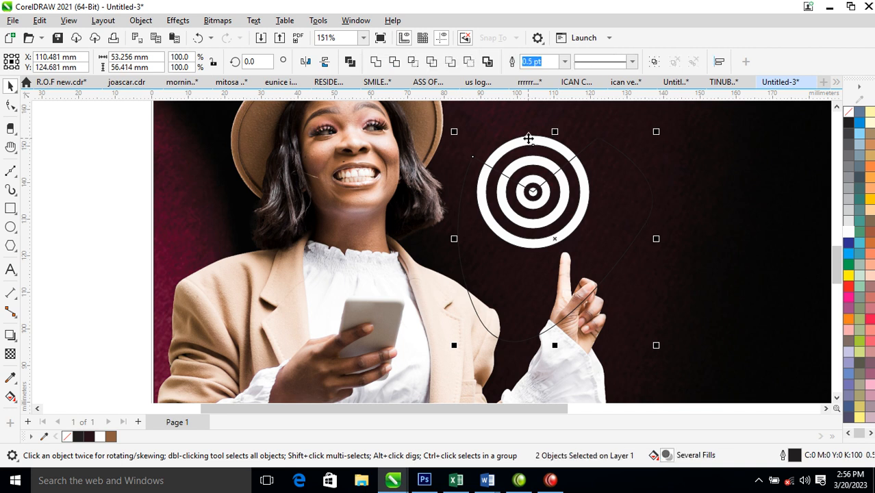
{"action": "left_click", "coordinate": [395, 62]}
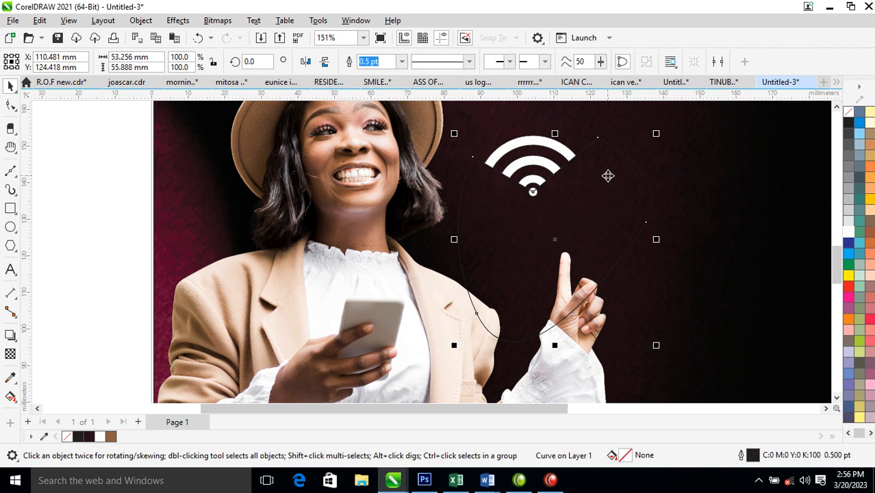
{"action": "key", "text": "Delete"}
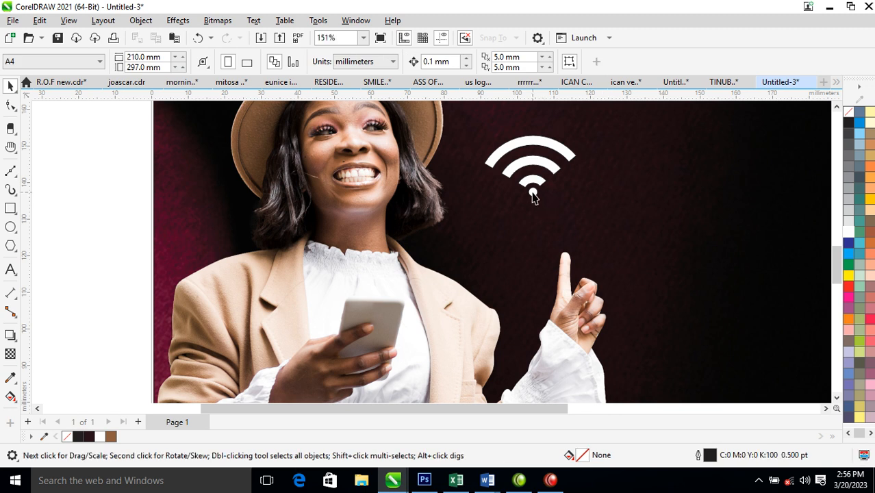
Group the centre dot with the Wi-Fi arcs.
{"action": "left_click", "coordinate": [534, 195]}
{"action": "left_click", "coordinate": [567, 155], "text": "shift"}
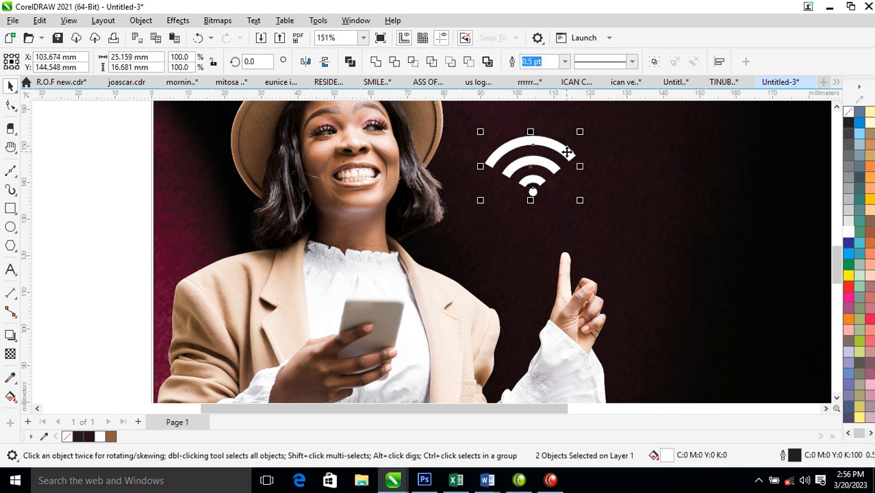
{"action": "key", "text": "ctrl+g"}
Scale down the Wi-Fi symbol, rotate it to about 300.3°, and place three increasingly larger ones rising from the phone toward the raised hand.
{"action": "left_click_drag", "start_coordinate": [562, 154], "coordinate": [464, 304]}
{"action": "left_click", "coordinate": [436, 260]}
{"action": "mouse_move", "coordinate": [466, 253]}
{"action": "left_mouse_down"}
{"action": "mouse_move", "coordinate": [487, 249]}
{"action": "mouse_move", "coordinate": [472, 245]}
{"action": "left_mouse_up"}
{"action": "left_click_drag", "start_coordinate": [463, 275], "coordinate": [511, 241]}
{"action": "left_click_drag", "start_coordinate": [520, 274], "coordinate": [533, 293]}
{"action": "left_click_drag", "start_coordinate": [514, 236], "coordinate": [518, 243]}
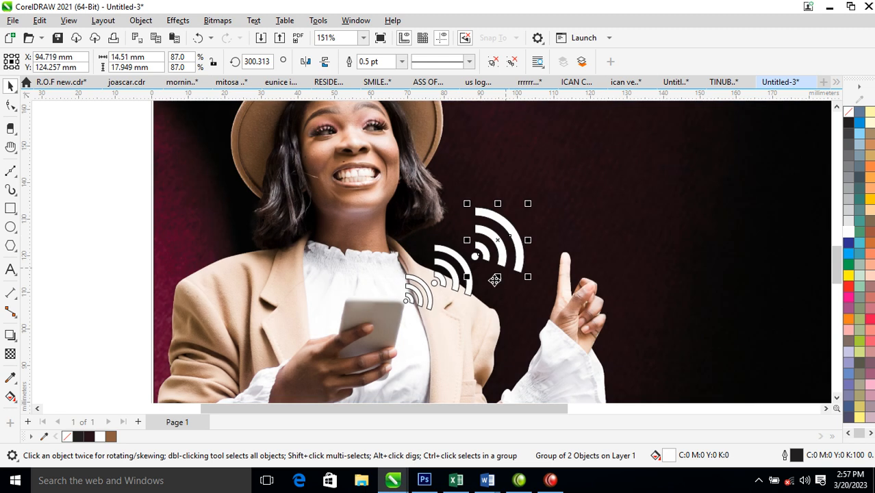
Remove the black outline from all three Wi-Fi symbols together.
{"action": "key", "text": "ctrl+u"}
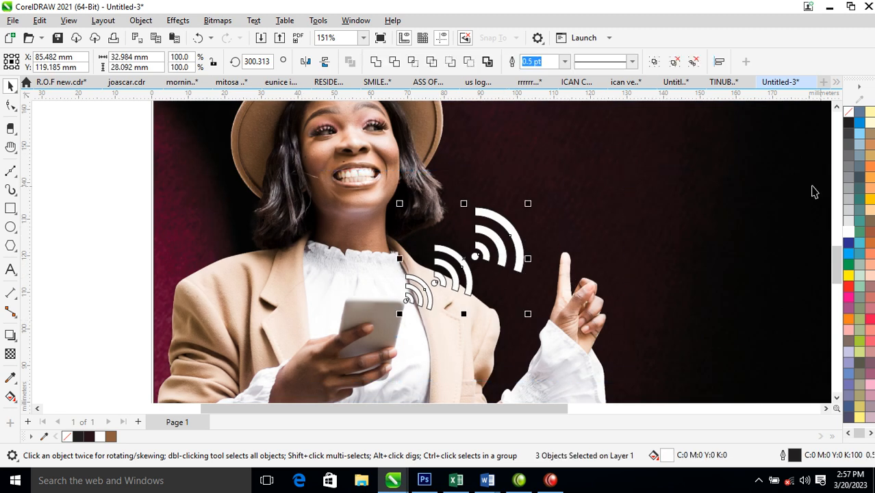
{"action": "right_click", "coordinate": [848, 114]}
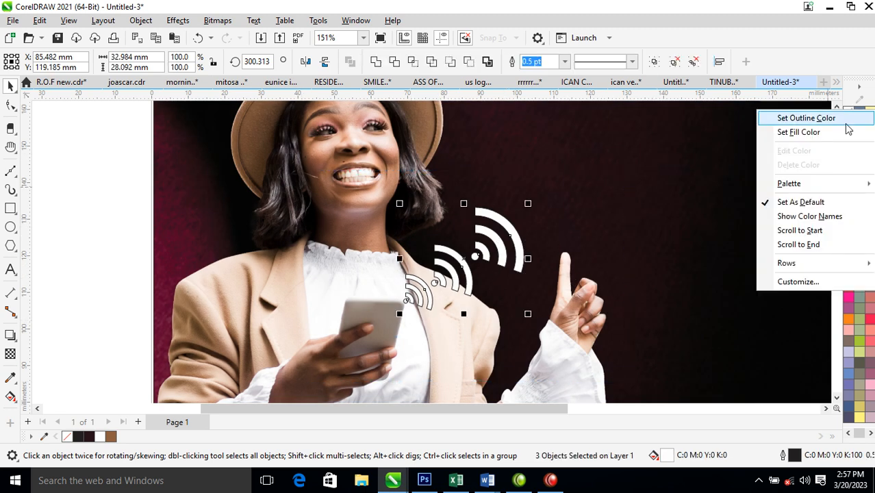
{"action": "left_click", "coordinate": [807, 121]}
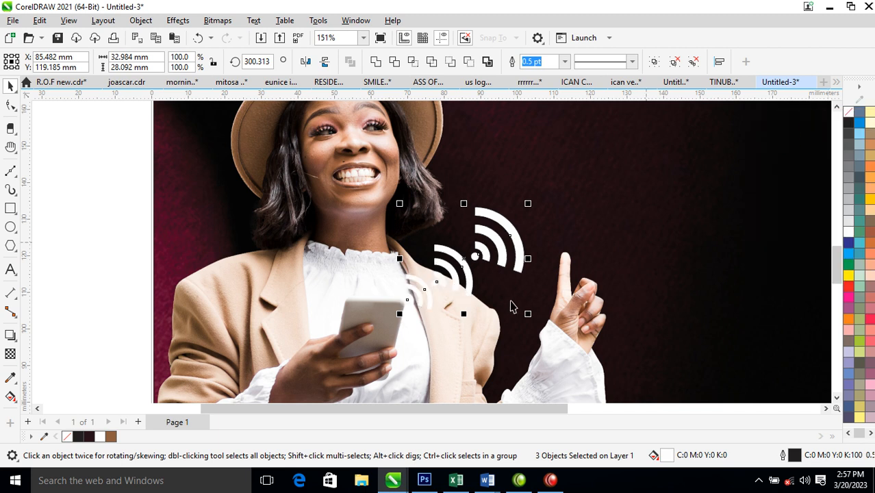
Add a black drop shadow offset about -0.1 mm horizontally and -0.7 mm vertically to the three Wi-Fi symbols, and break the shadows apart.
{"action": "left_click", "coordinate": [10, 335]}
{"action": "left_click_drag", "start_coordinate": [449, 288], "coordinate": [456, 316]}
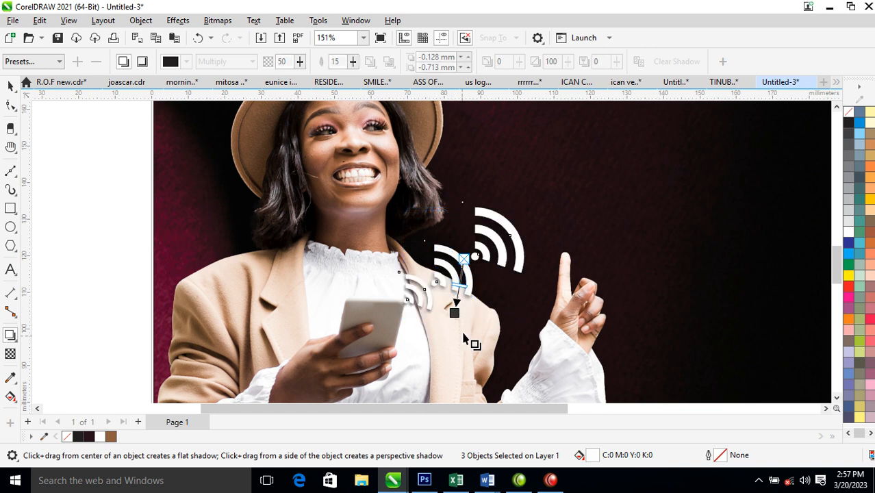
{"action": "left_click", "coordinate": [140, 20]}
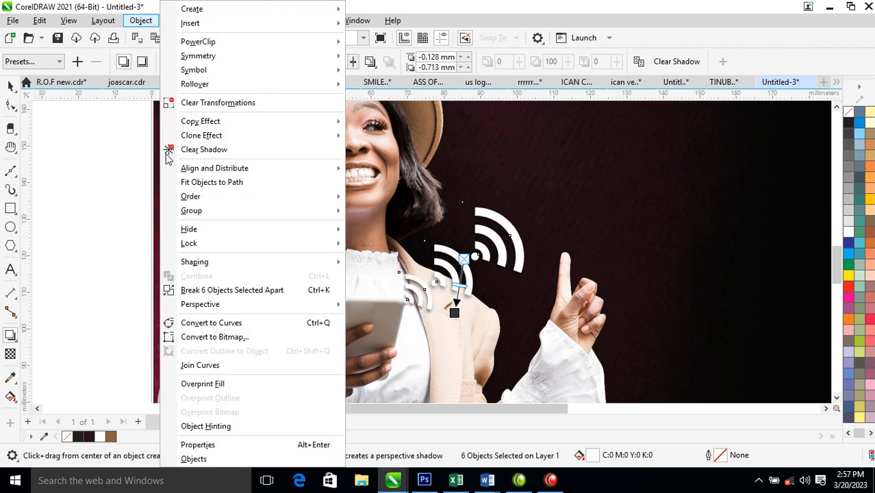
{"action": "left_click", "coordinate": [232, 290]}
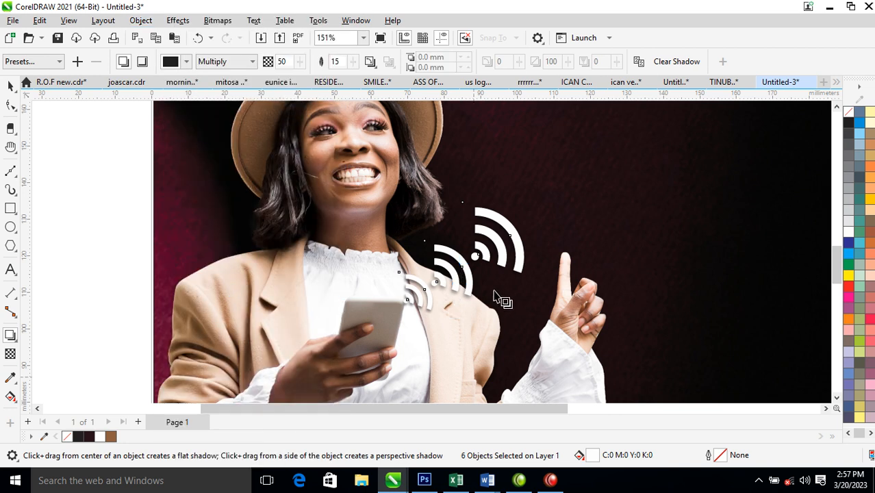
Group the three Wi-Fi symbols with their separated shadows and clear the selection.
{"action": "key", "text": "ctrl+g"}
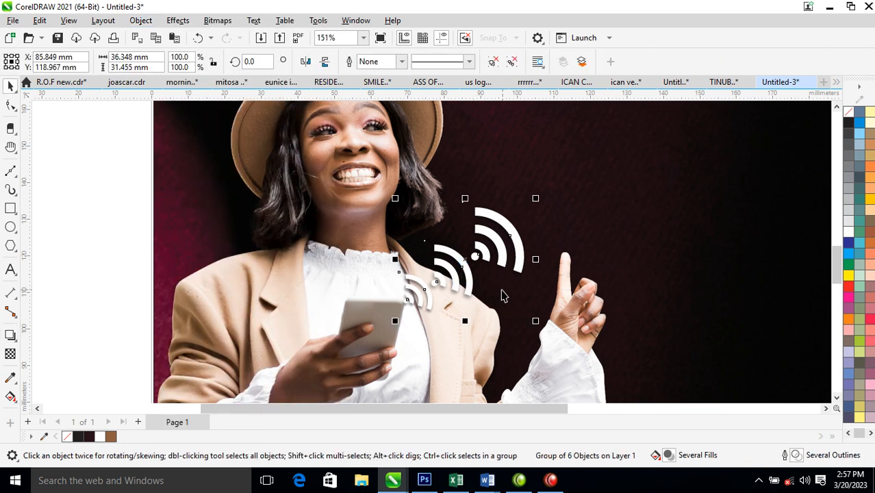
{"action": "scroll", "coordinate": [503, 292], "scroll_direction": "down", "scroll_amount": 3}
{"action": "scroll", "coordinate": [528, 253], "scroll_direction": "down", "scroll_amount": 3}
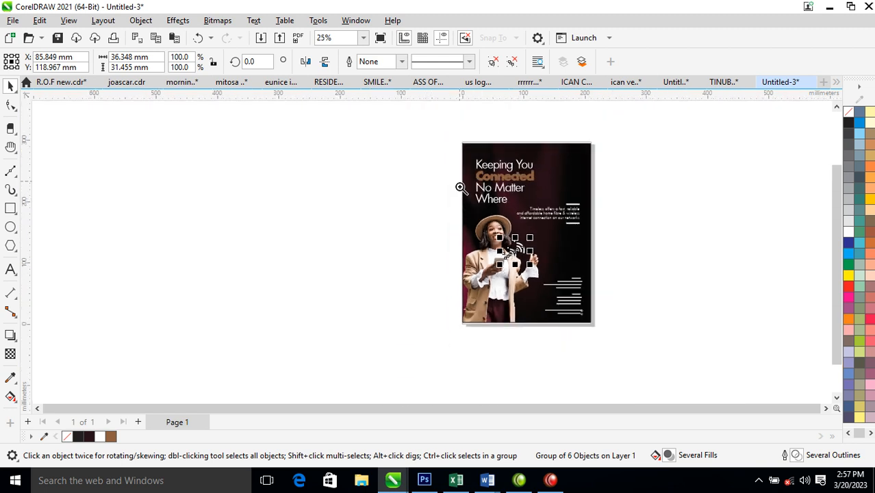
{"action": "key", "text": "z"}
{"action": "left_click_drag", "start_coordinate": [455, 139], "coordinate": [604, 335]}
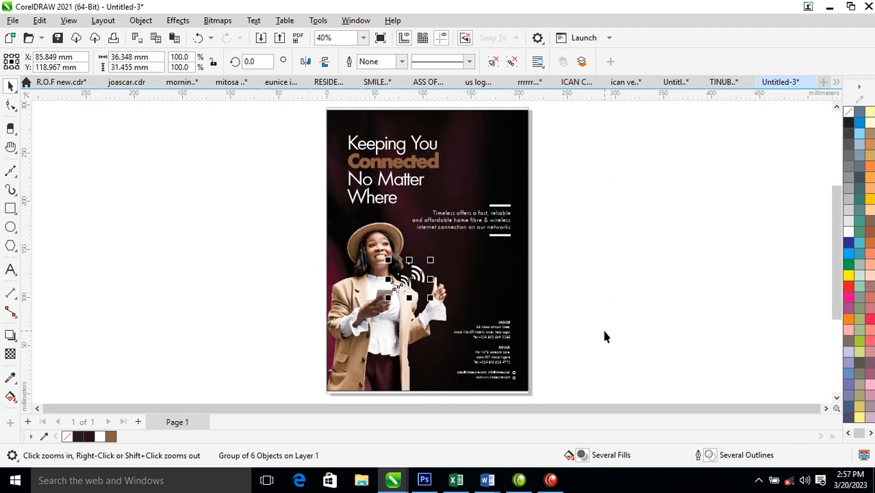
{"action": "left_click", "coordinate": [601, 271]}
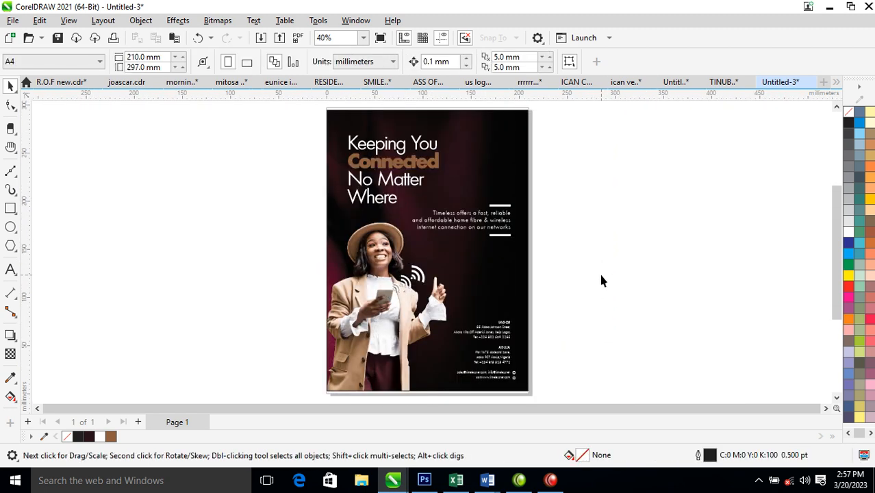